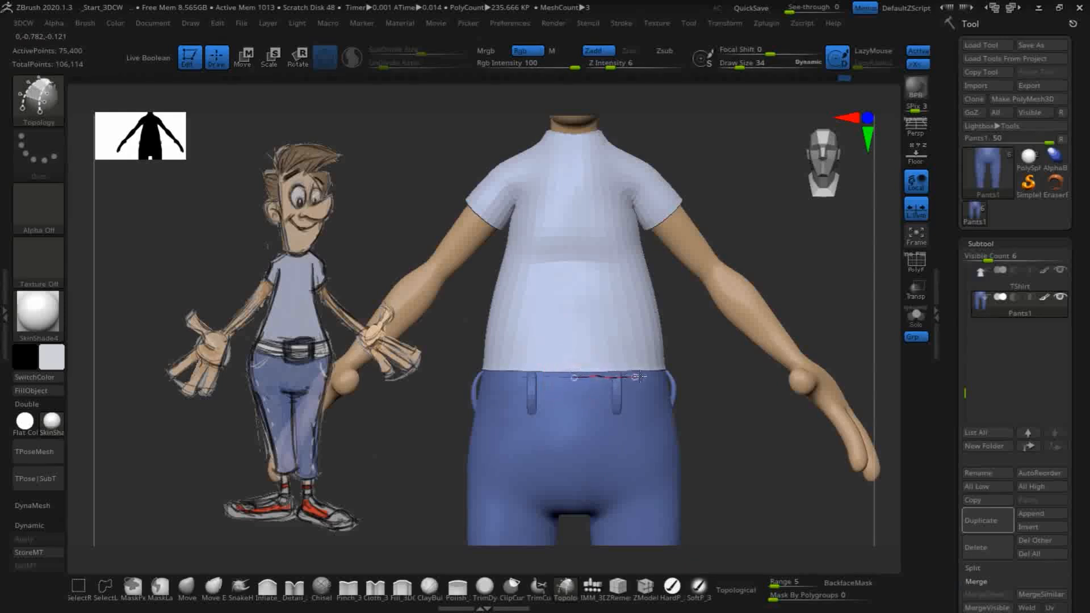
left_click_drag(659, 374, 664, 374)
mouse_move(731, 401)
left_mouse_down()
mouse_move(658, 412)
mouse_move(671, 420)
left_mouse_up()
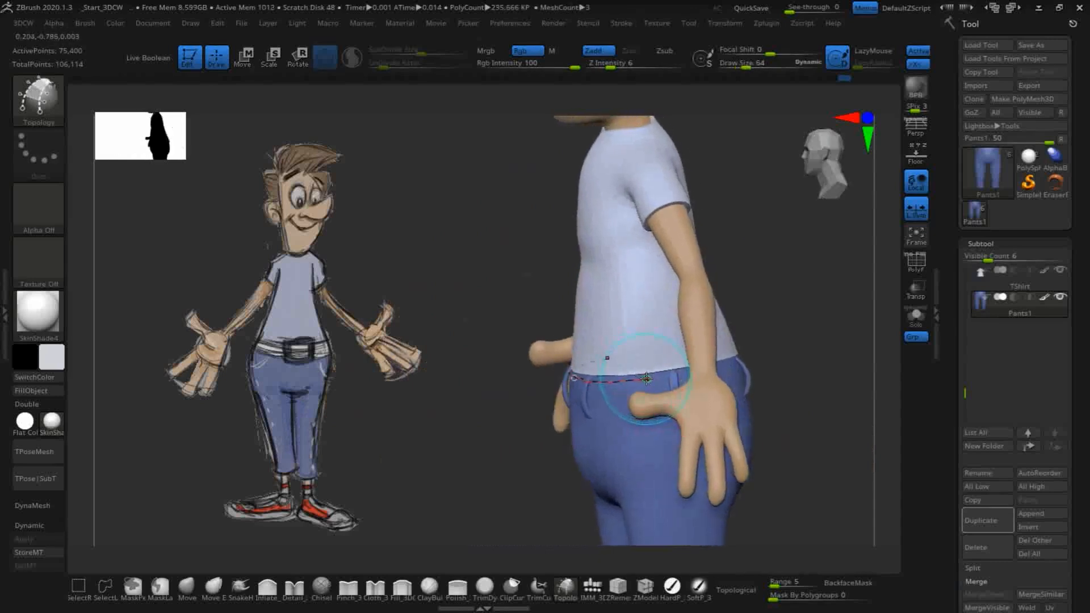
key("ctrl+z")
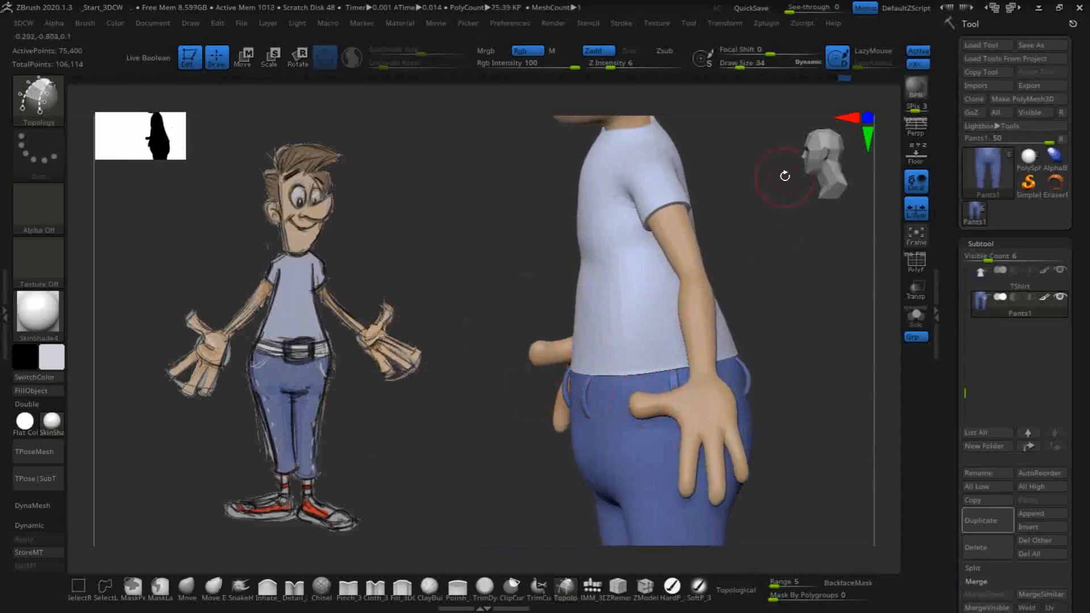
Step: Draw a topology curve along the upper edge of the pants' waistband, from the front centre around the hip to the back
left_click_drag(438, 267, 516, 261, "shift")
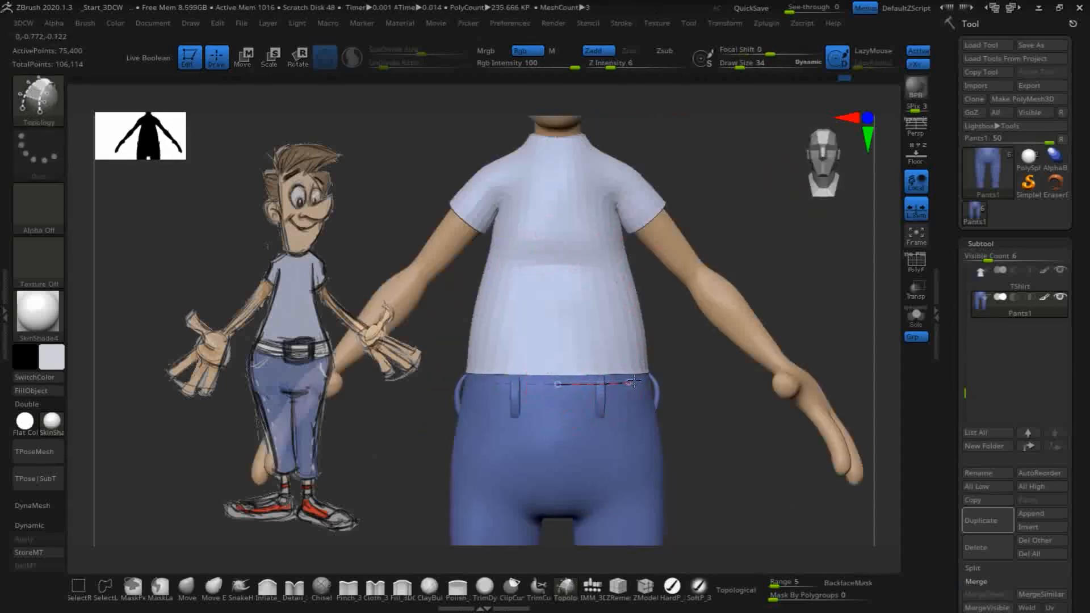
mouse_move(732, 437)
left_mouse_down()
mouse_move(688, 464)
mouse_move(622, 389)
left_mouse_up()
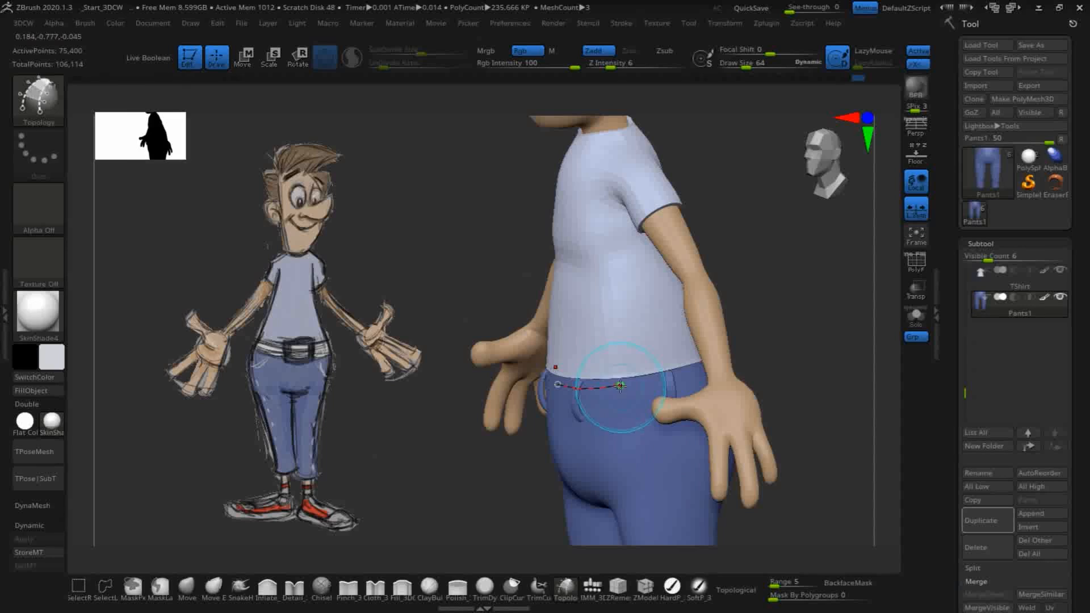
left_click(620, 386)
left_click_drag(692, 372, 693, 372)
mouse_move(807, 420)
left_mouse_down()
mouse_move(798, 390)
mouse_move(702, 344)
left_mouse_up()
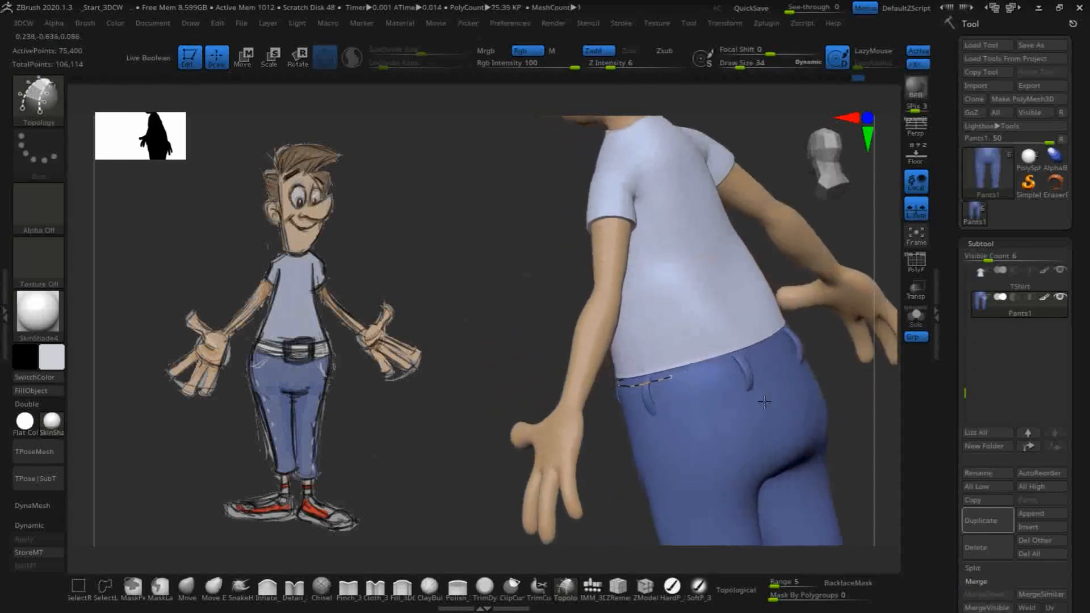
left_click(669, 377)
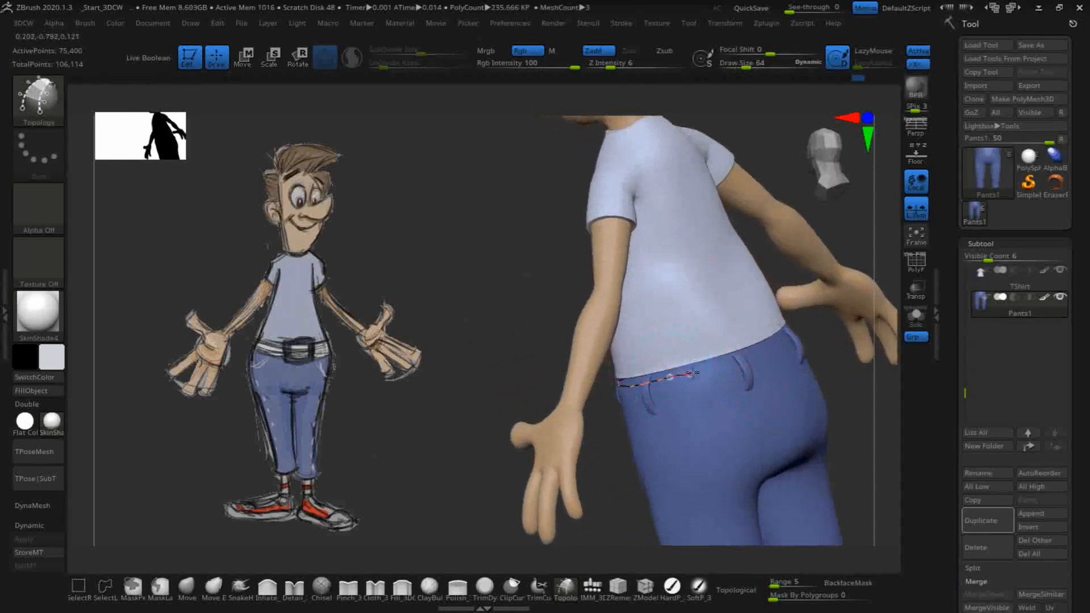
left_click_drag(731, 359, 730, 361)
left_click_drag(471, 312, 456, 312)
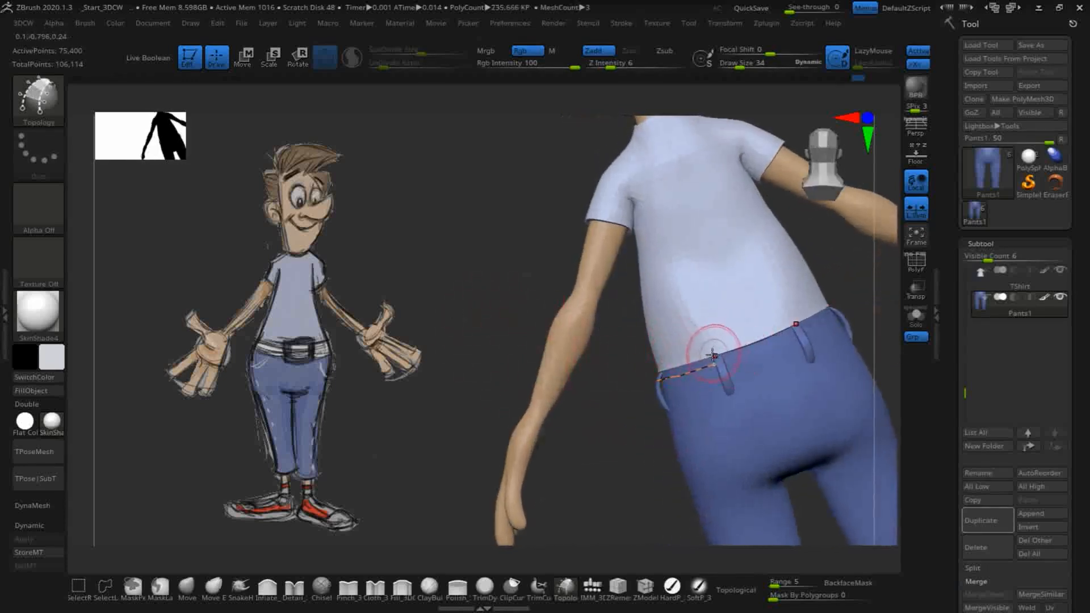
left_click_drag(714, 364, 761, 349)
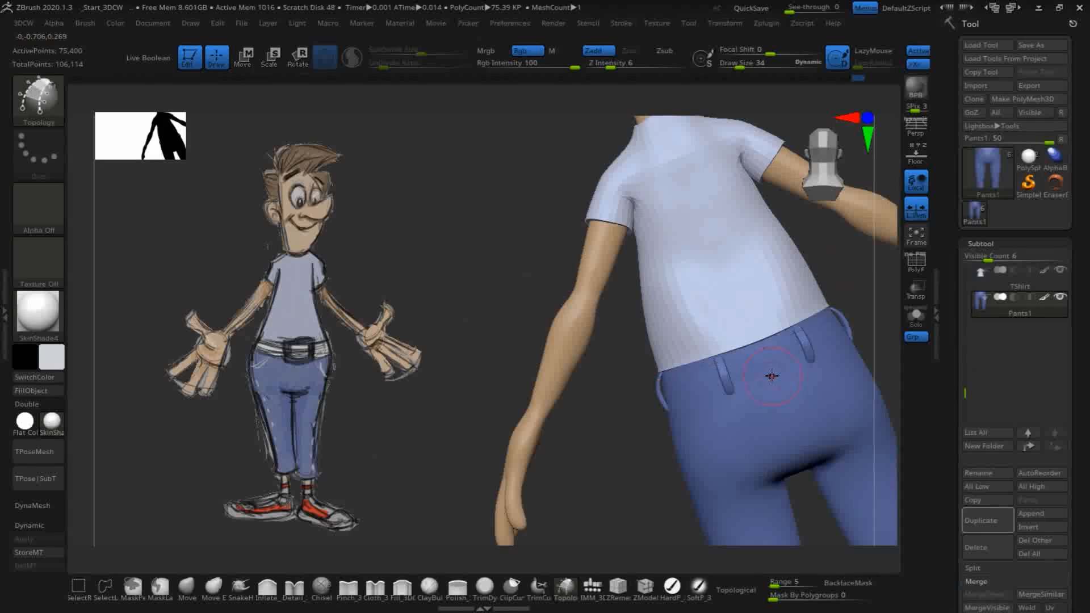
Step: Restore the cleared upper waistband curve and draw a parallel lower curve around the waist to mark the belt's height
key("ctrl")
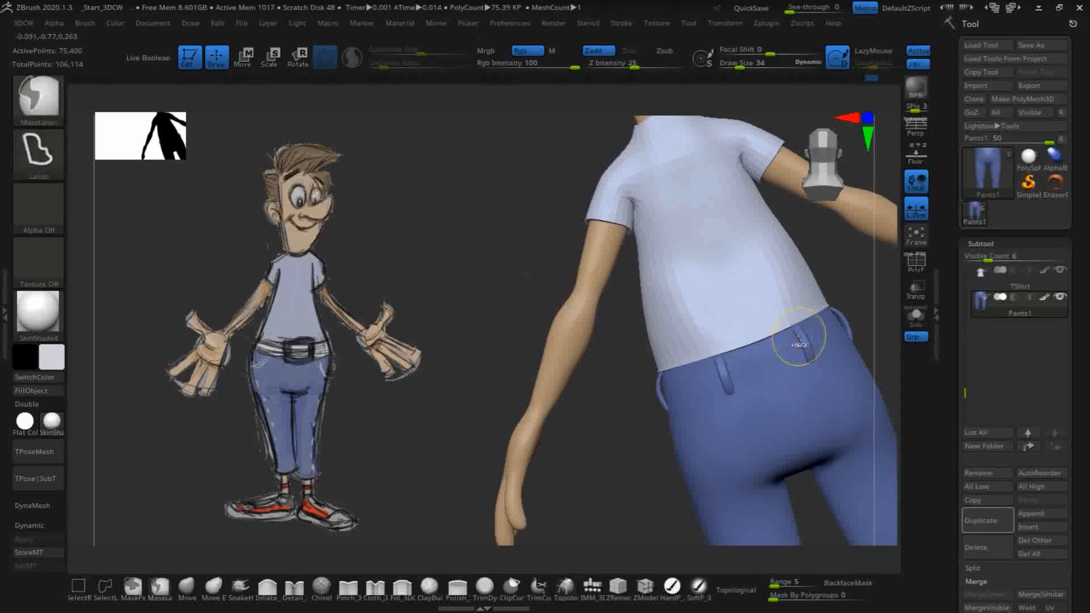
key("ctrl+z")
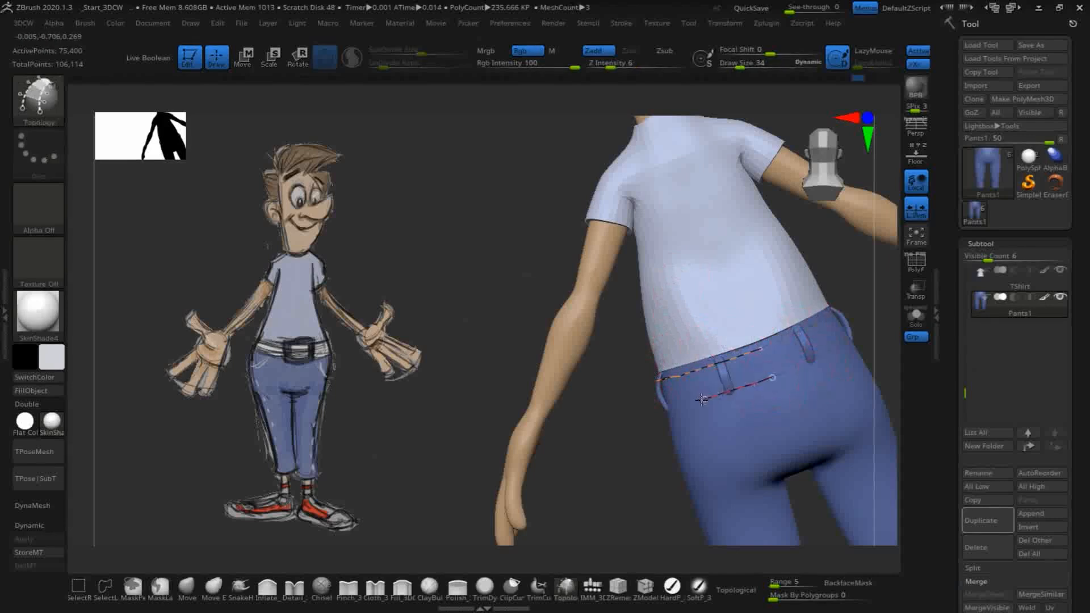
left_click_drag(615, 440, 753, 369)
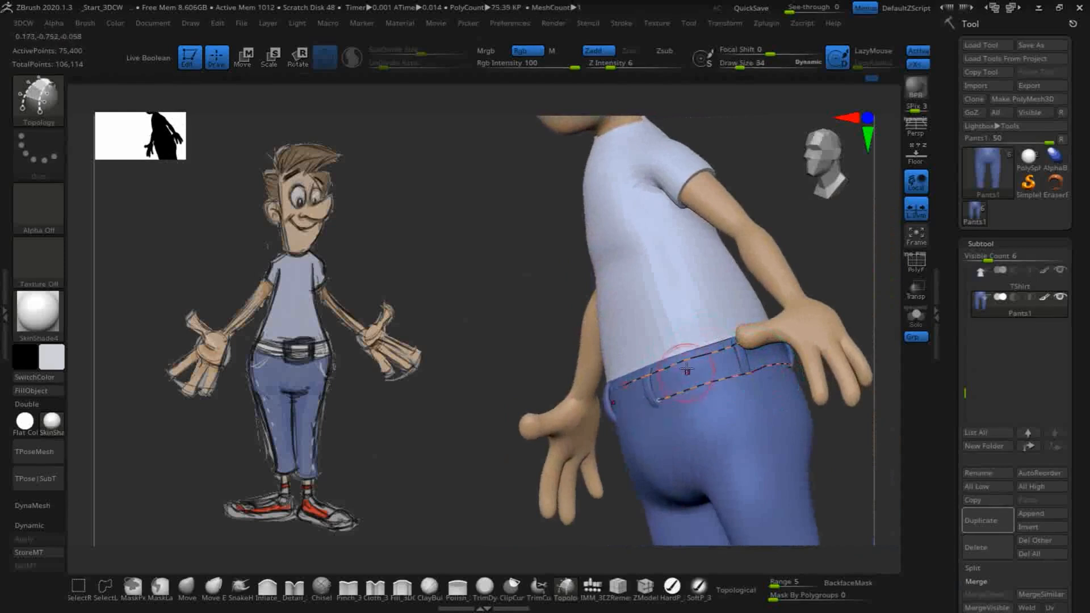
mouse_move(494, 318)
left_mouse_down()
mouse_move(735, 380)
mouse_move(674, 408)
left_mouse_up()
key("bracketright")
key("bracketright")
key("bracketleft")
key("bracketleft")
key("bracketleft")
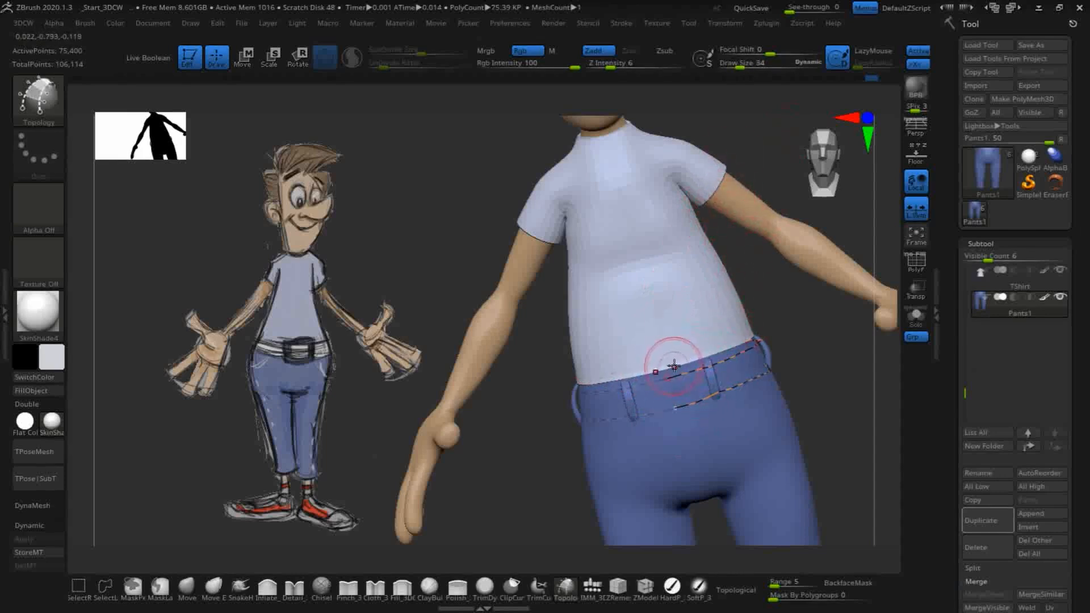
Step: Draw cross lines through the upper and lower curves along the front of the waist to form the first belt polygons
key("bracketright")
key("bracketright")
mouse_move(759, 340)
left_mouse_down()
mouse_move(669, 359)
mouse_move(704, 429)
mouse_move(744, 415)
left_mouse_up()
key("ctrl+z")
mouse_move(845, 391)
left_mouse_down()
mouse_move(763, 341)
mouse_move(786, 397)
left_mouse_up()
mouse_move(872, 388)
left_mouse_down()
mouse_move(834, 383)
mouse_move(851, 389)
left_mouse_up()
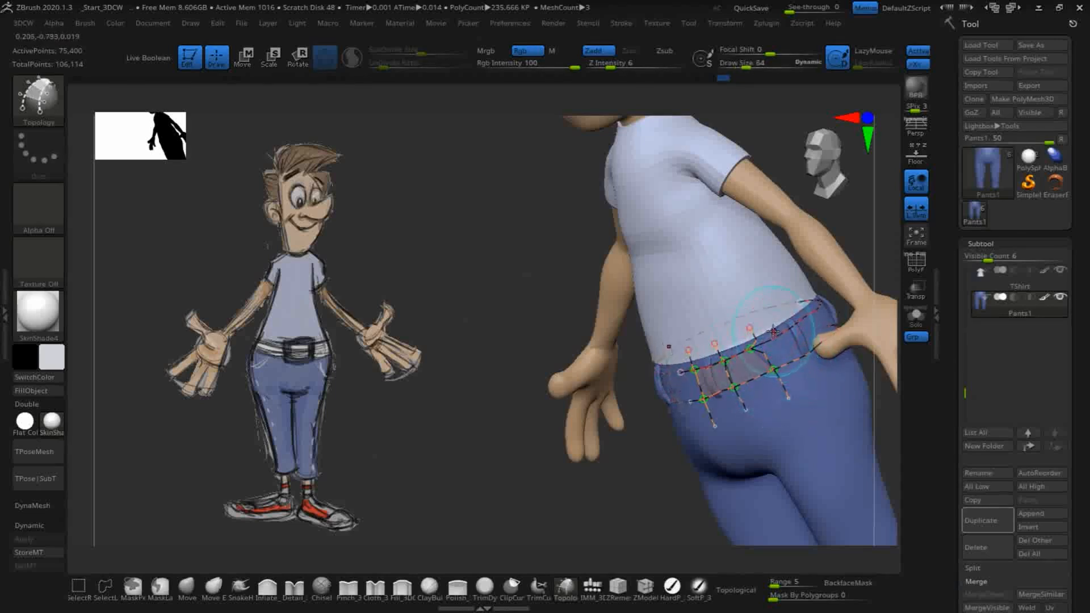
Step: Continue the cross lines through both curves around the hip and across the back of the waist
left_click_drag(543, 274, 492, 307)
left_click_drag(725, 462, 706, 457)
left_click_drag(773, 302, 813, 367)
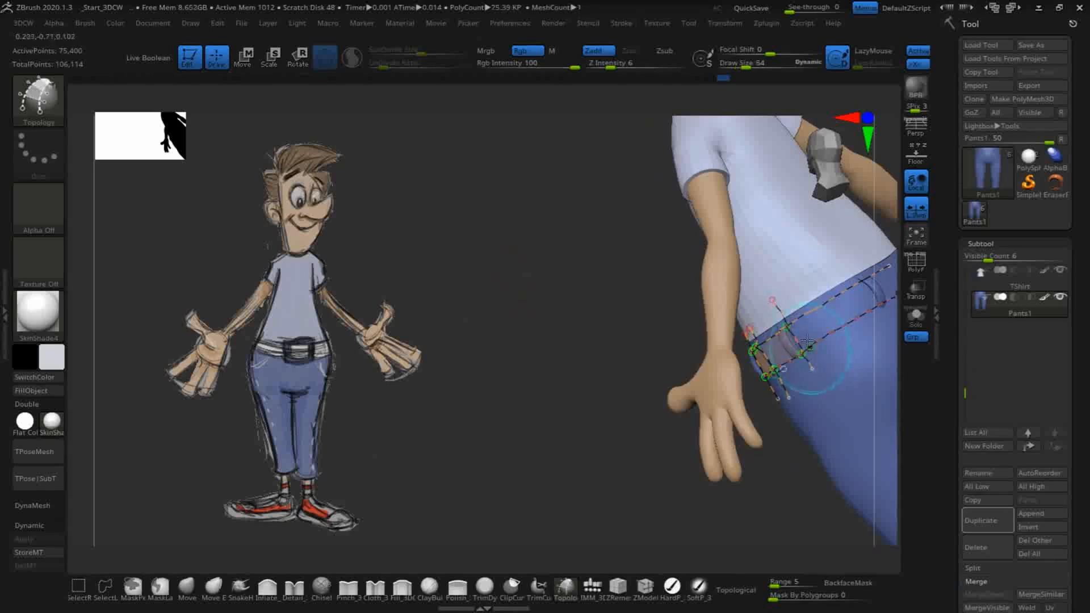
left_click_drag(808, 269, 863, 353)
left_click_drag(593, 305, 564, 338)
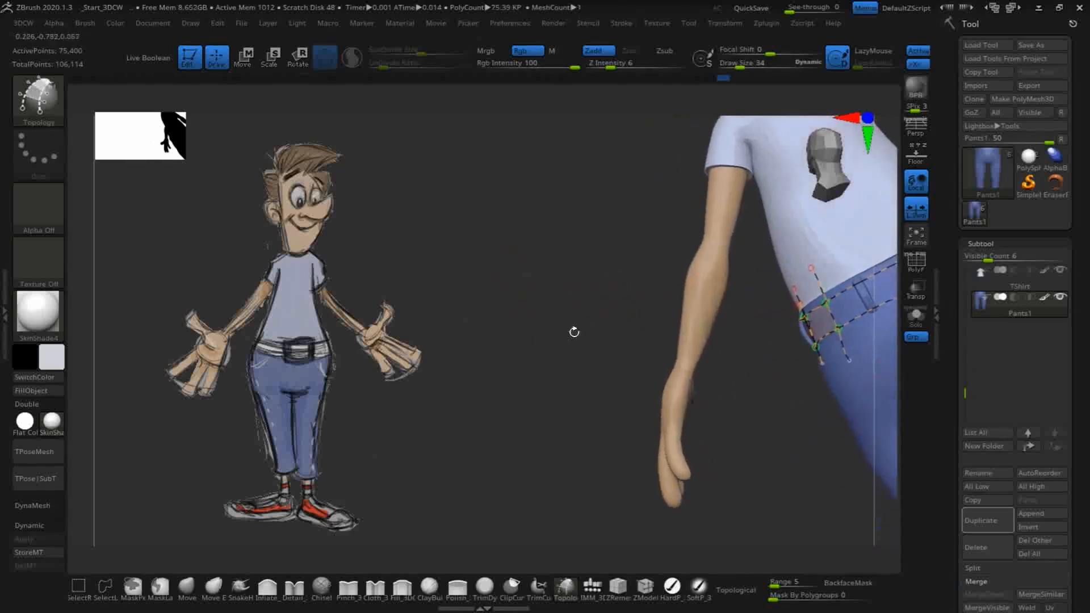
mouse_move(617, 282)
left_mouse_down()
mouse_move(602, 284)
mouse_move(619, 275)
left_mouse_up()
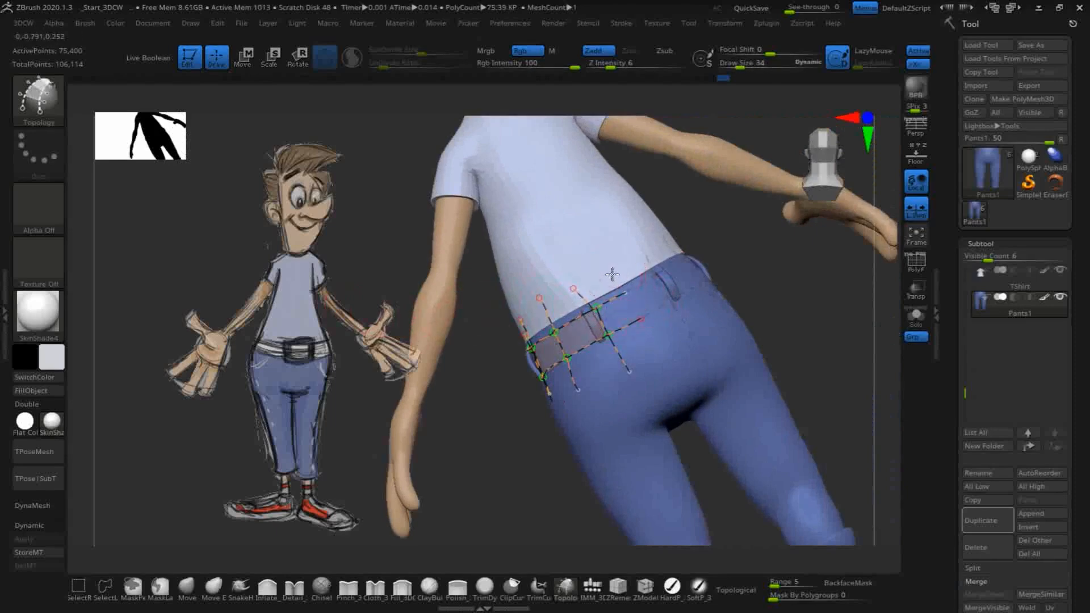
left_click_drag(639, 311, 666, 333)
left_click_drag(795, 284, 836, 295)
left_click_drag(793, 343, 795, 333)
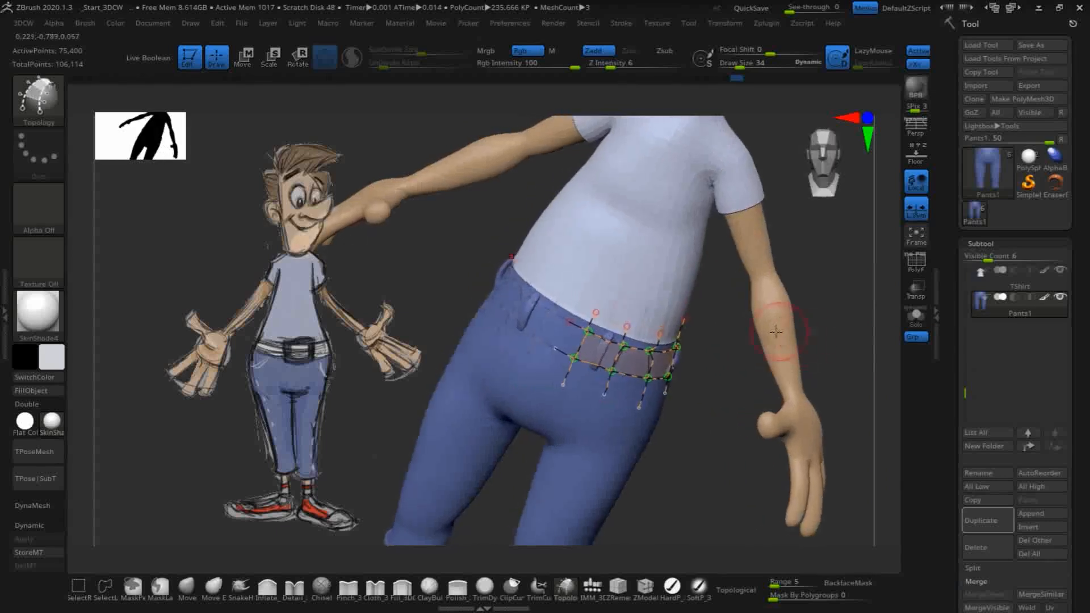
Step: Add a cross line near the front centre of the belt and trim the overhanging curve ends there
left_click_drag(576, 300, 546, 368)
left_click_drag(706, 456, 715, 455)
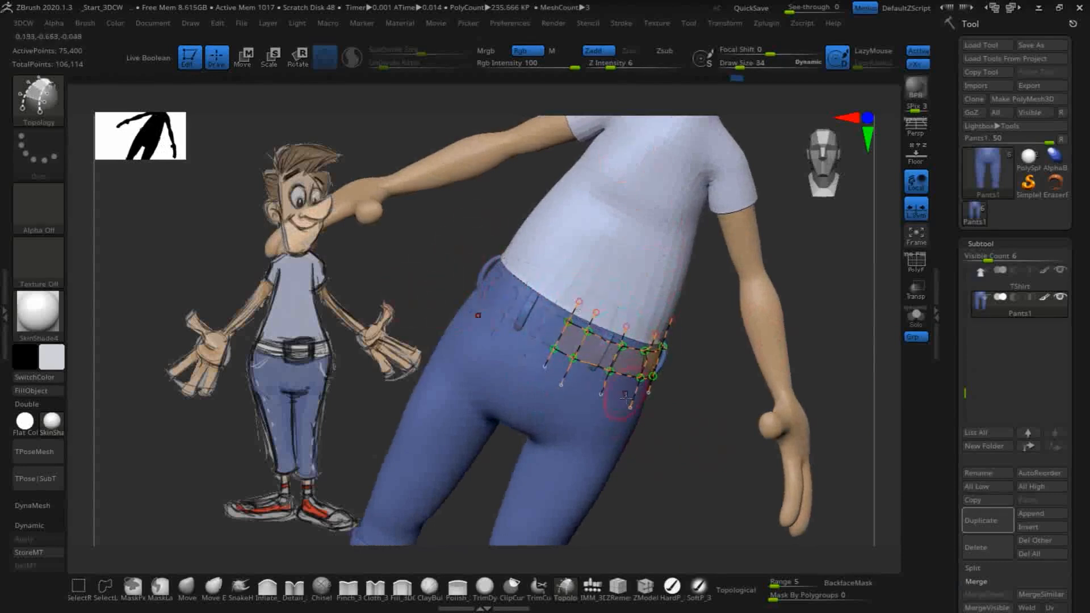
left_click_drag(706, 443, 690, 412)
left_click_drag(704, 502, 675, 484)
left_click_drag(575, 310, 597, 323, "alt")
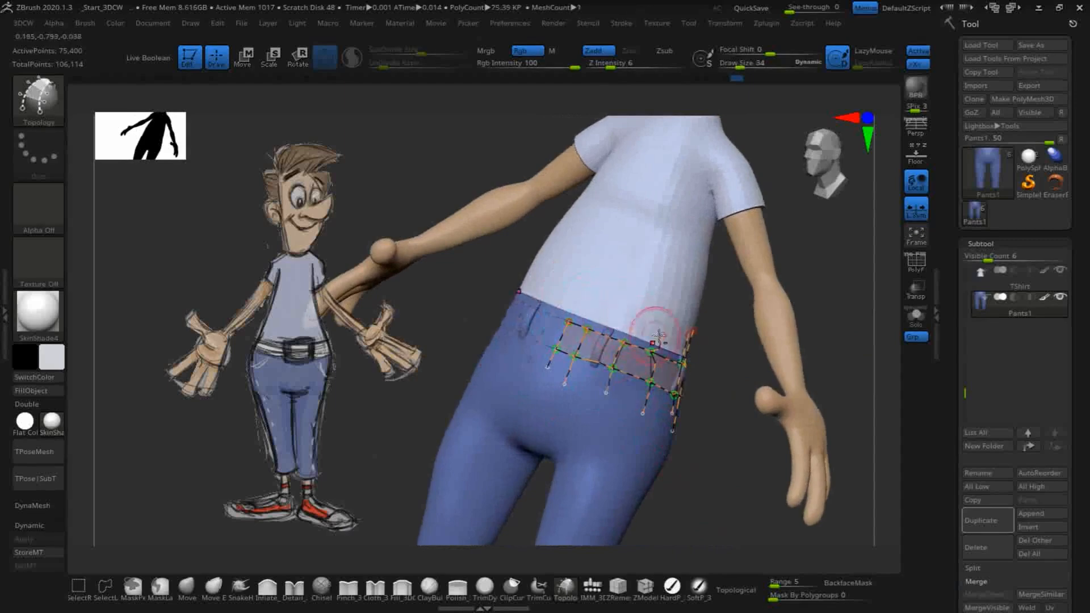
left_click_drag(730, 405, 766, 370)
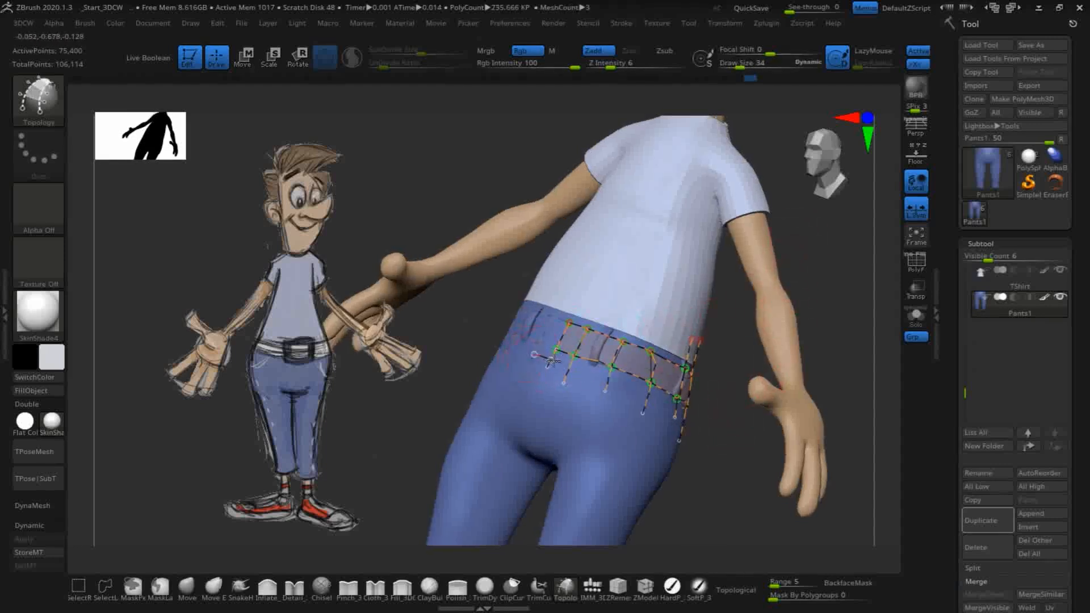
left_click_drag(642, 394, 655, 401, "alt")
left_click_drag(729, 476, 710, 480)
Step: Erase the belt section between the front loop and the hip, and redraw its upper and lower curves with a cross line
left_click_drag(633, 336, 614, 410, "alt")
left_click_drag(668, 355, 647, 425, "alt")
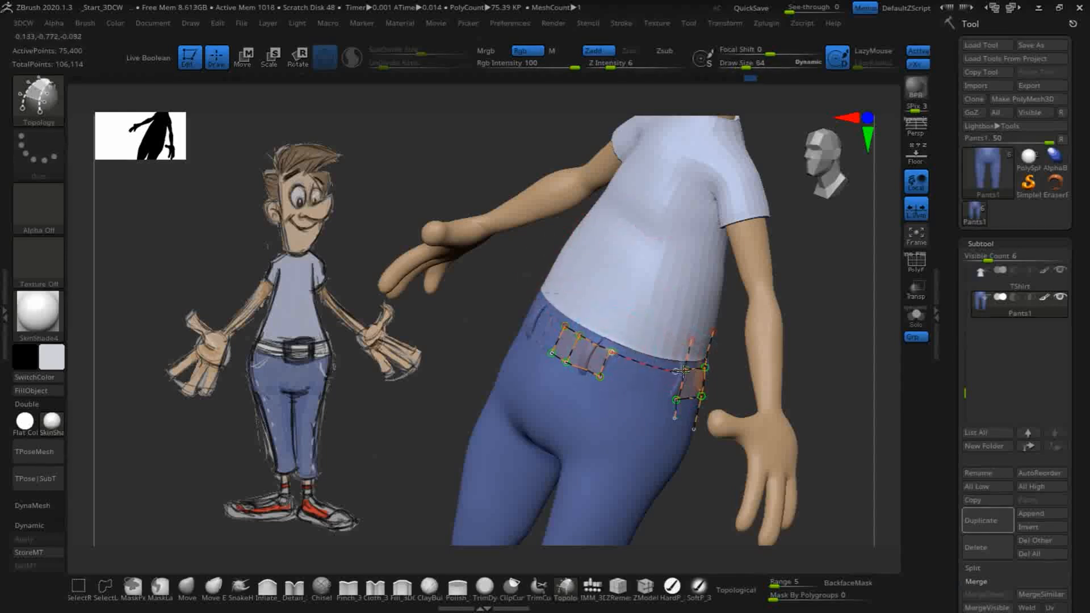
left_click_drag(683, 369, 686, 370)
mouse_move(694, 490)
left_mouse_down()
mouse_move(618, 487)
mouse_move(661, 487)
left_mouse_up()
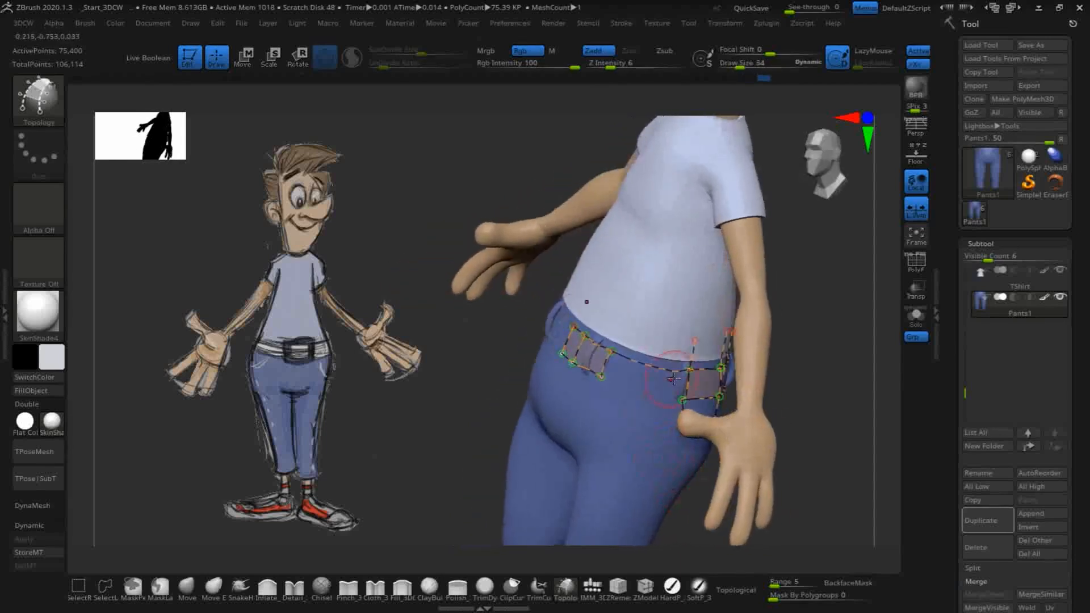
left_click_drag(683, 401, 601, 376)
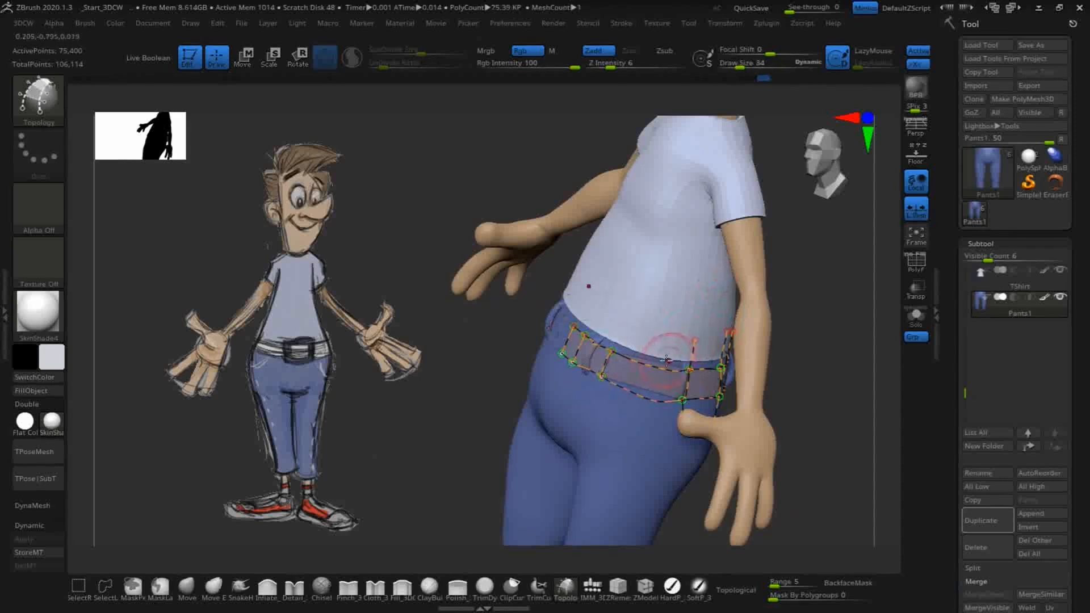
left_click_drag(658, 343, 631, 409)
mouse_move(844, 415)
left_mouse_down()
mouse_move(854, 391)
mouse_move(852, 401)
left_mouse_up()
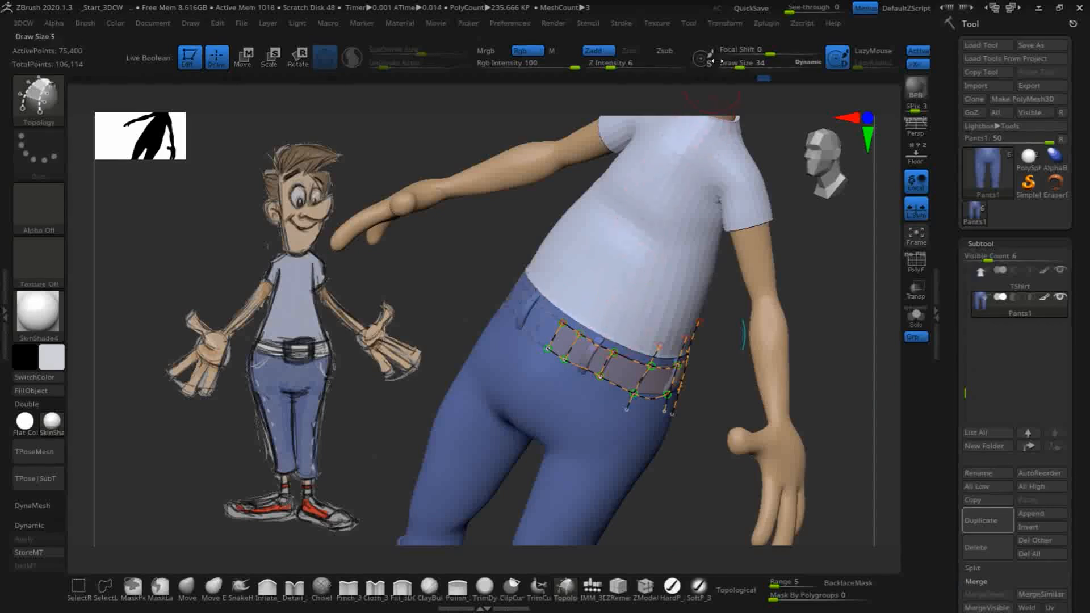
Step: Generate the belt mesh from the topology curves with a draw size of 10, replacing the overly thick first attempt
left_click(621, 372)
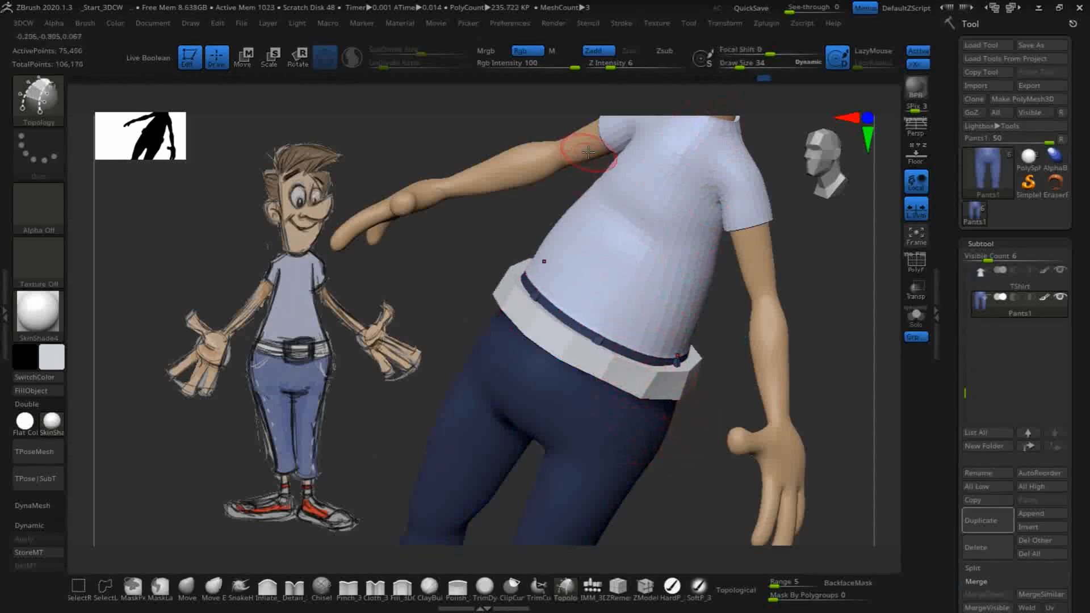
key("ctrl+z")
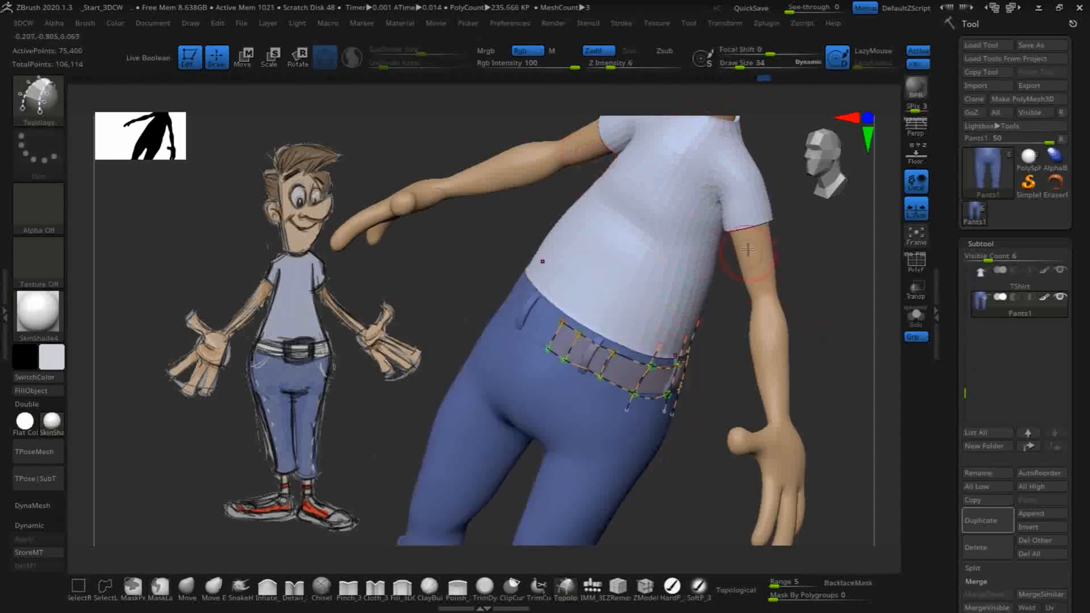
left_click_drag(739, 67, 732, 67)
left_click(621, 369)
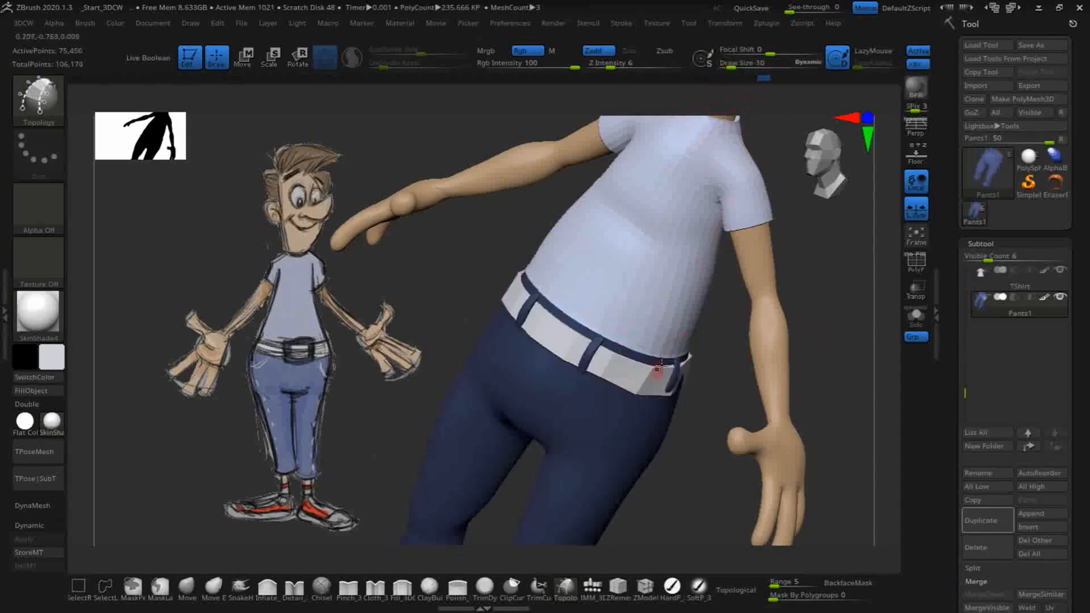
left_click_drag(719, 364, 758, 379)
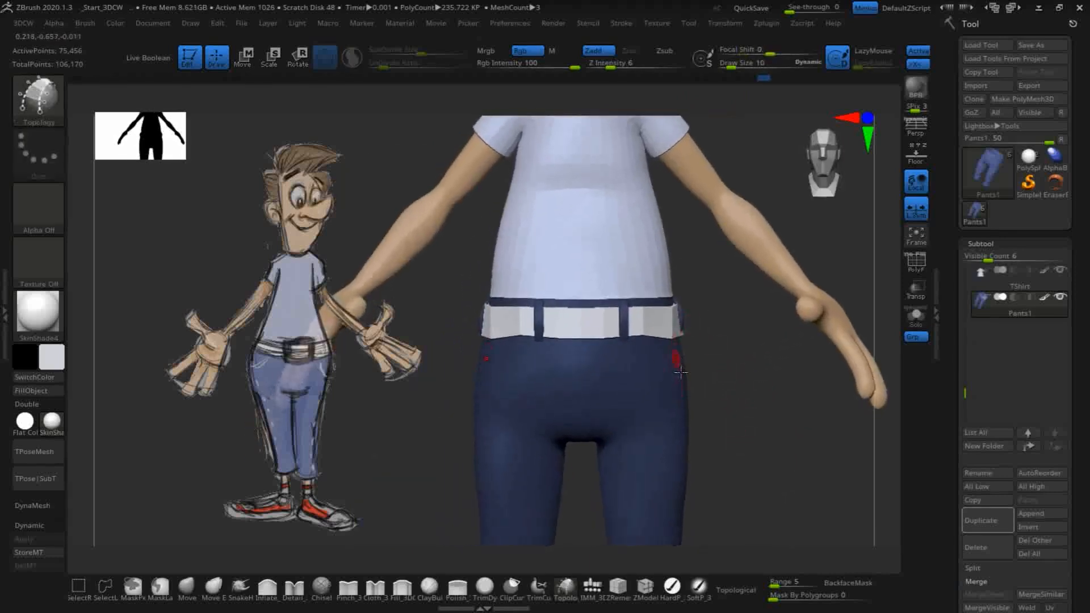
Step: Split the unmasked belt geometry from the pants into its own subtool and rename it Belt
left_click(22, 23)
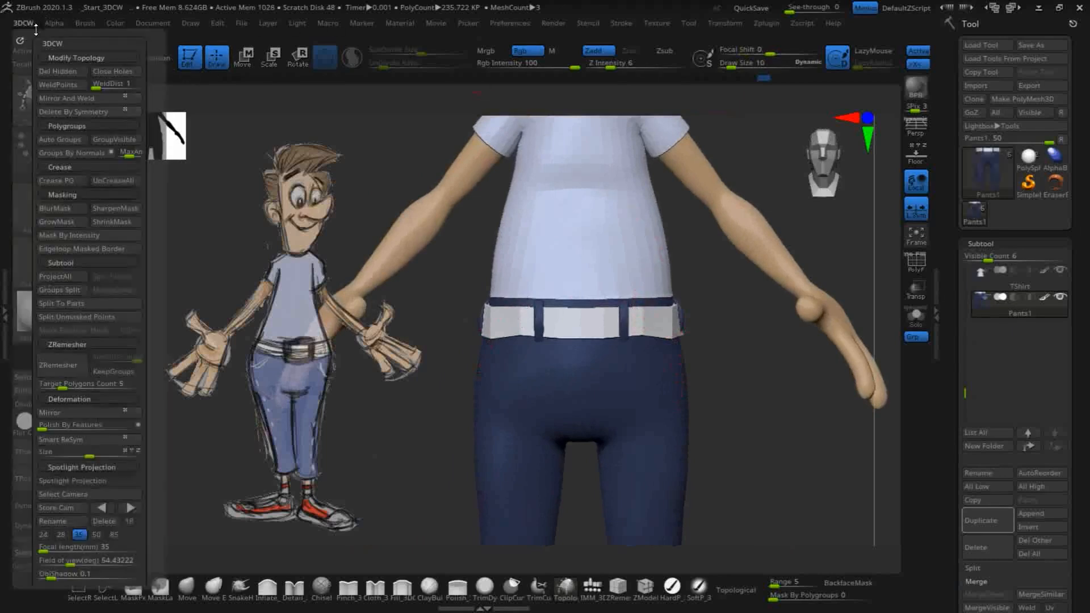
left_click(100, 317)
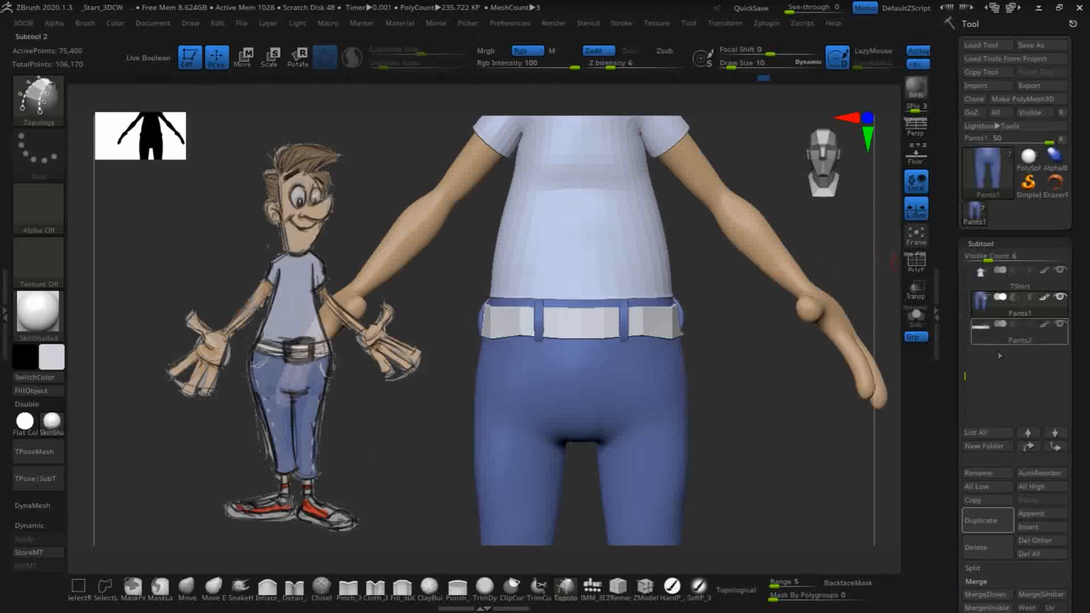
left_click(1013, 336)
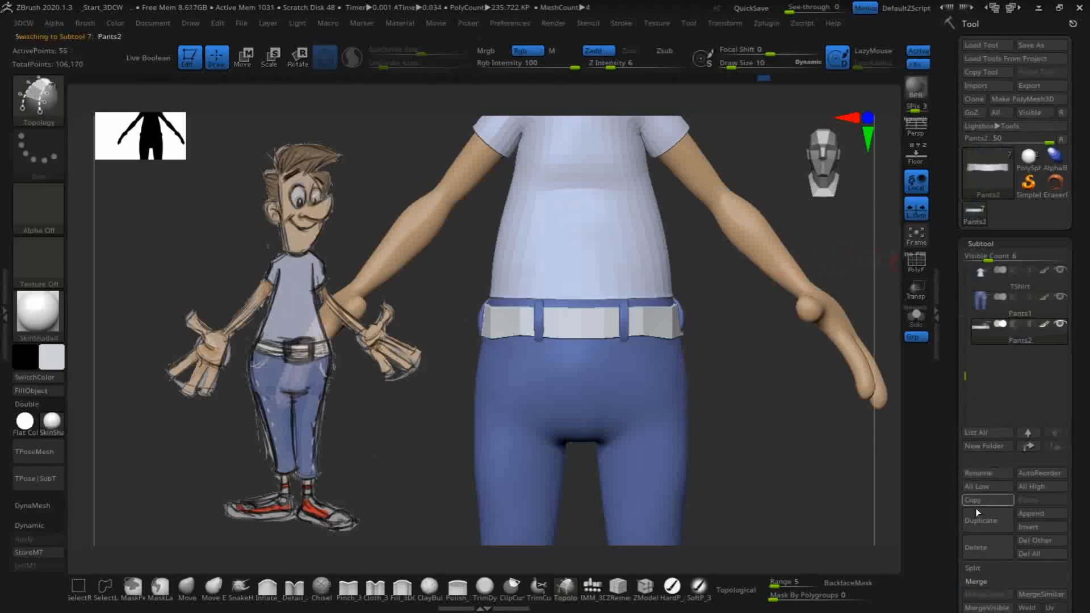
left_click(981, 472)
type("Belt")
key("Return")
Step: Display the polygon wireframe and examine the belt's topology up close at the front, the loops and the hip
left_click(520, 307)
left_click_drag(749, 380, 768, 516, "alt")
left_click_drag(812, 382, 871, 333, "alt")
left_click(916, 270)
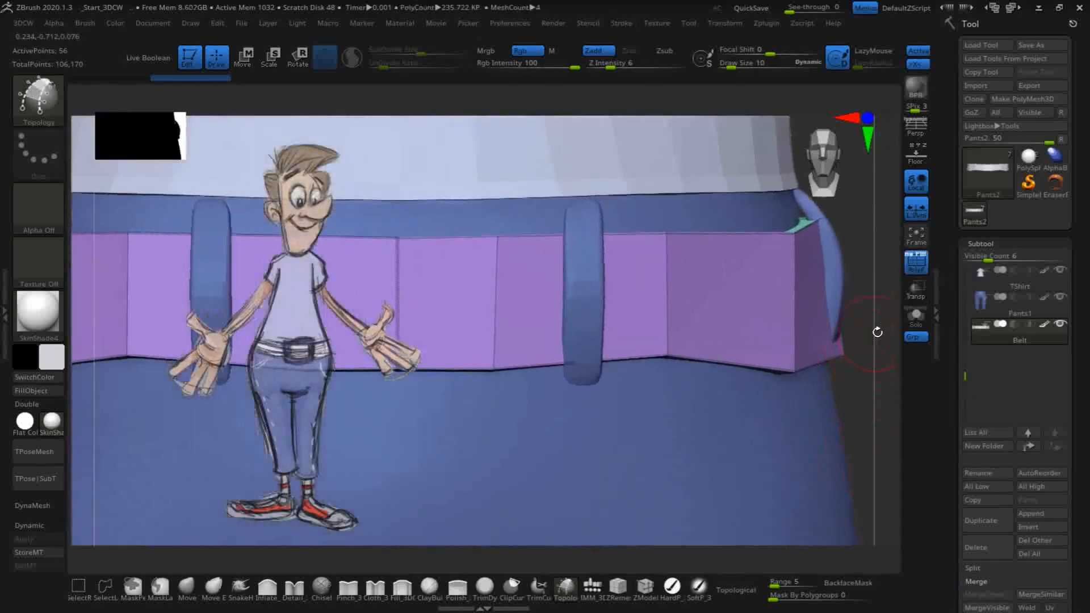
left_click_drag(882, 238, 889, 285)
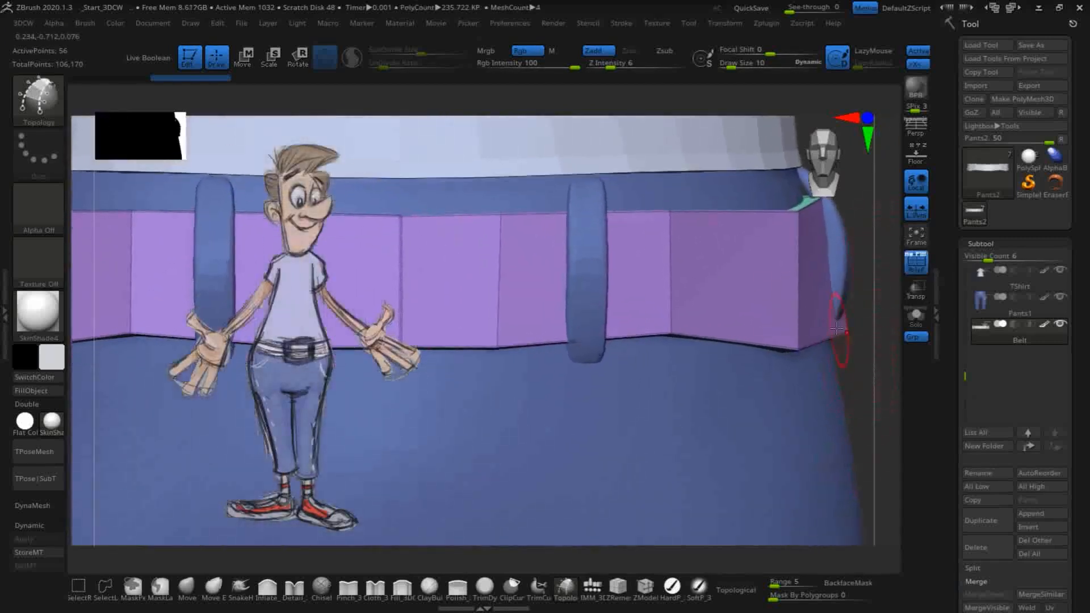
left_click(23, 22)
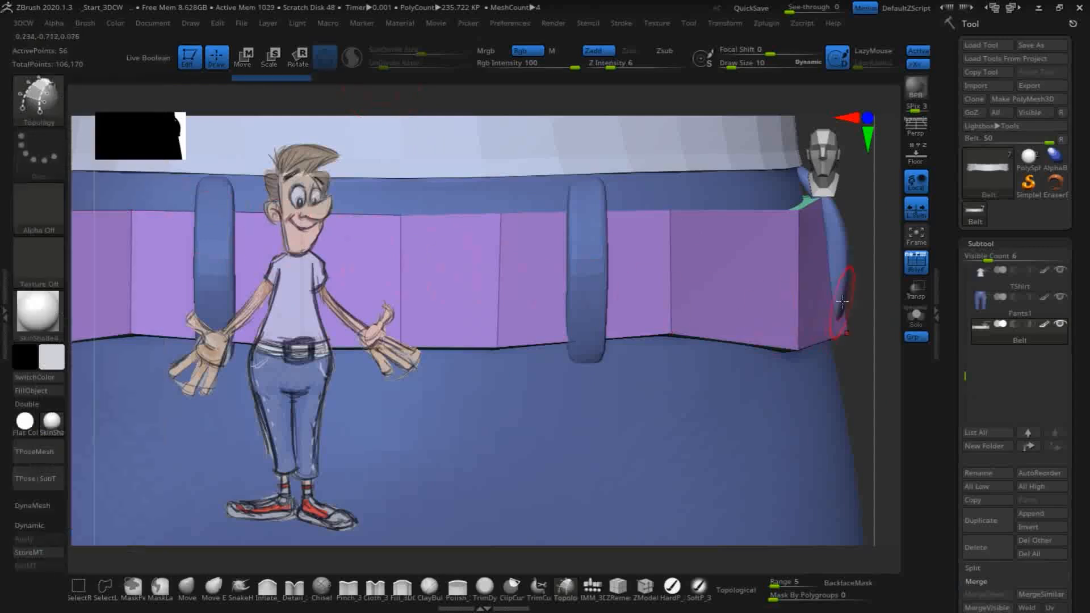
left_click_drag(860, 388, 875, 282, "alt")
left_click_drag(858, 341, 849, 421)
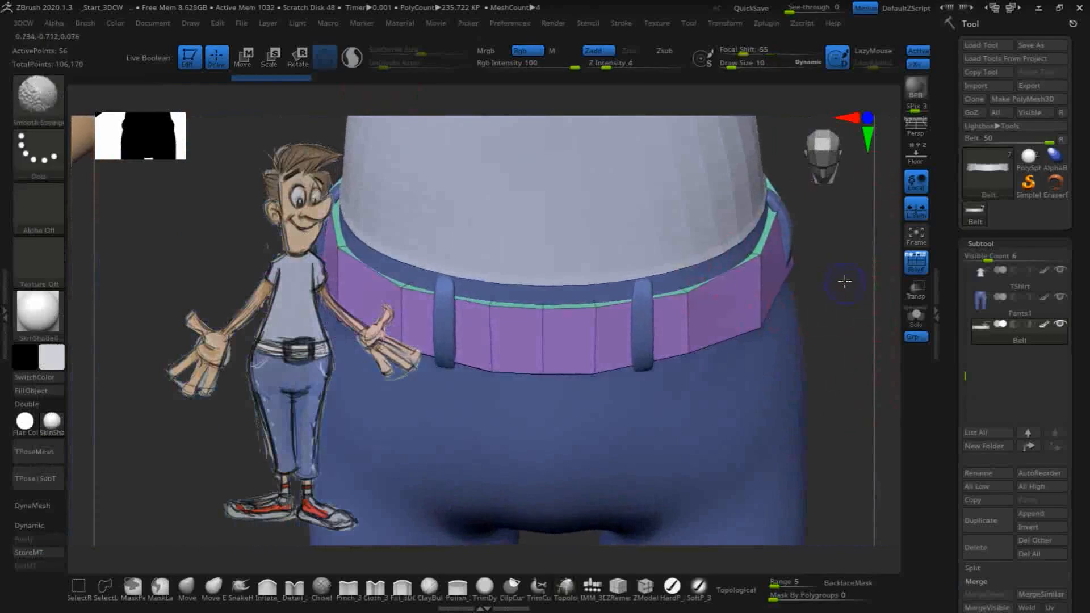
Step: Nudge the belt's upper and lower corner points at the hip upward with the Move brush, using a draw size of 26
left_click_drag(845, 282, 844, 264, "shift")
left_click(187, 587)
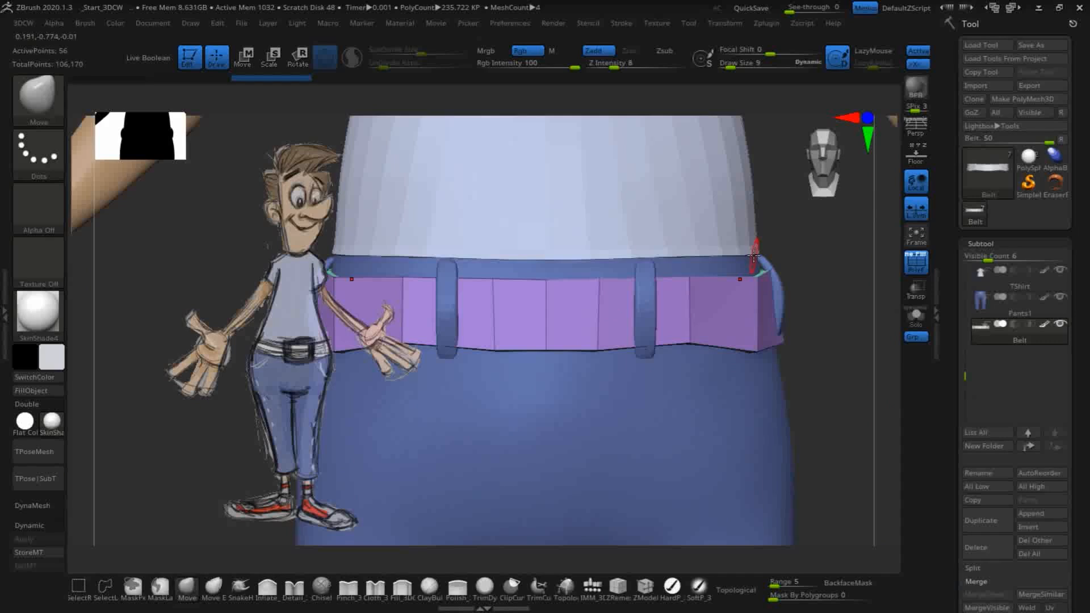
left_click_drag(755, 279, 754, 274)
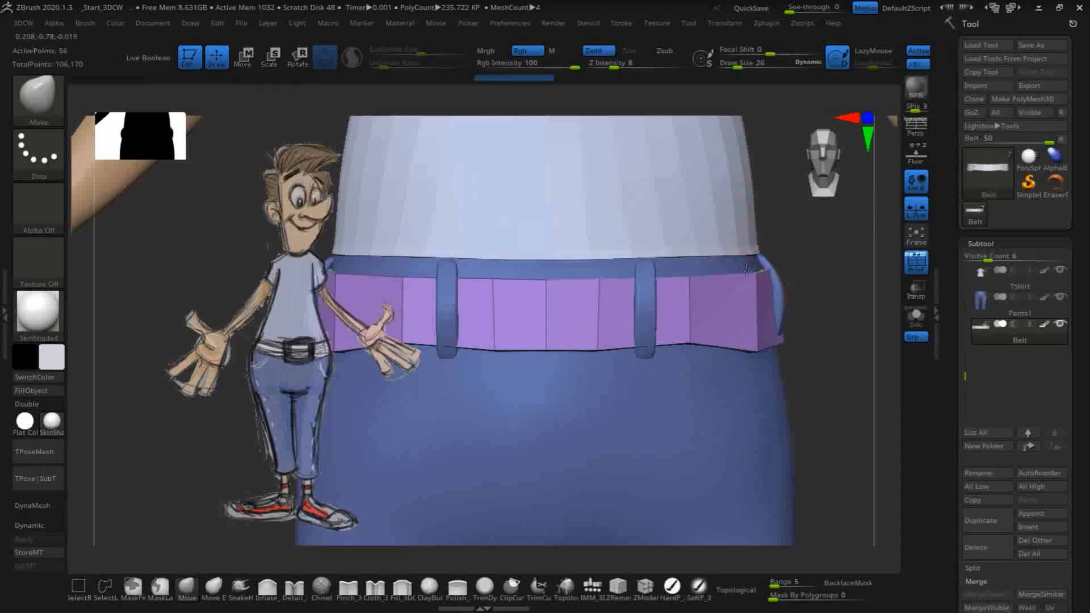
left_click_drag(757, 357, 753, 346)
Step: Move the belt's upper and lower edge points between the side and front loops to straighten the cross lines and even out their spacing
mouse_move(813, 369)
left_mouse_down()
mouse_move(795, 357)
mouse_move(810, 413)
mouse_move(795, 342)
left_mouse_up()
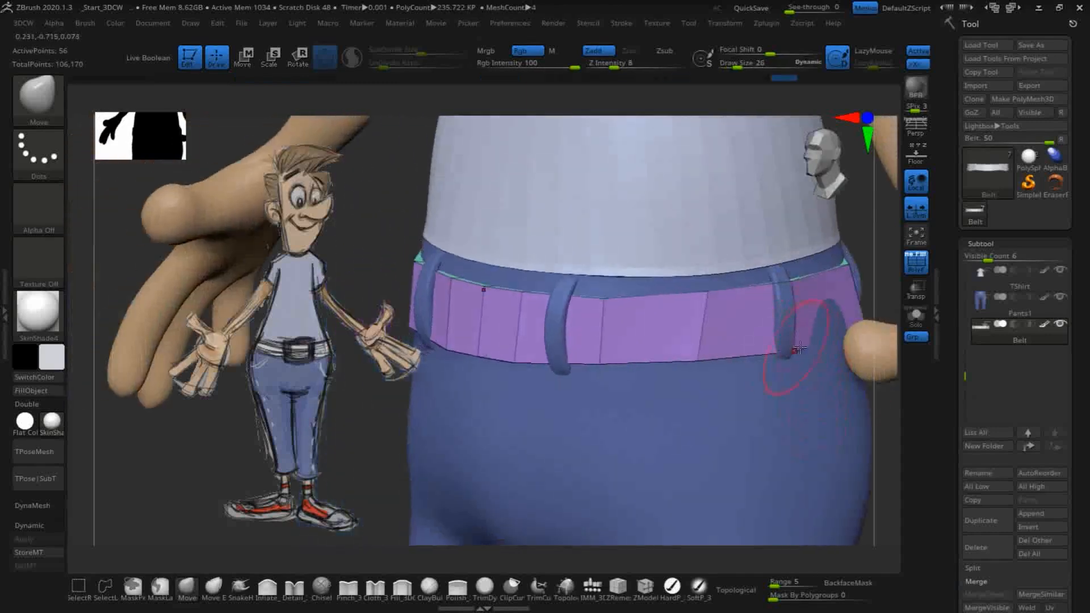
mouse_move(788, 297)
left_mouse_down()
mouse_move(794, 286)
mouse_move(778, 278)
left_mouse_up()
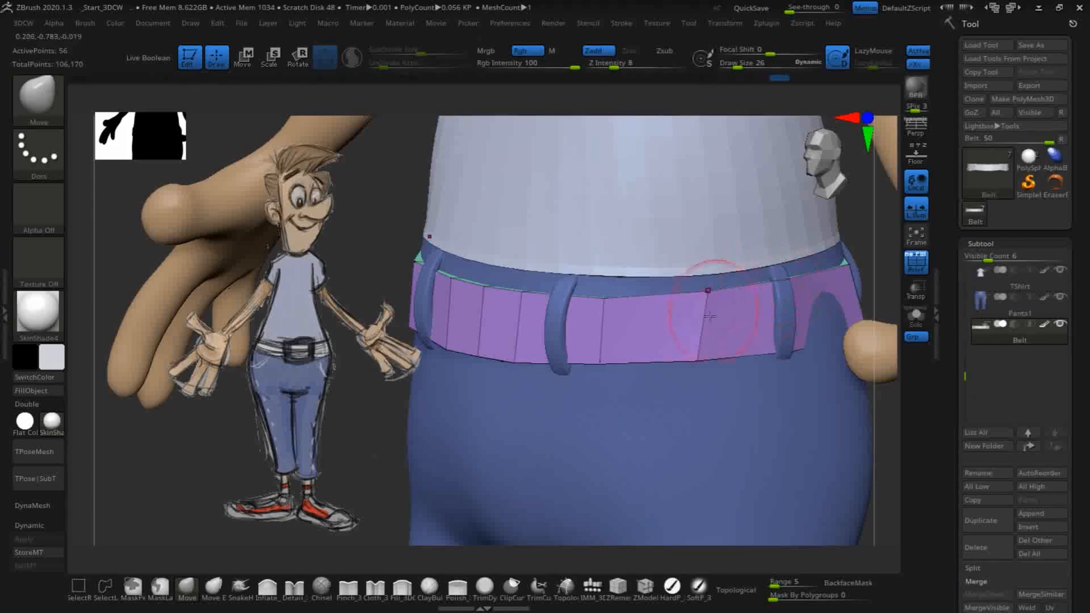
left_click_drag(693, 303, 683, 296)
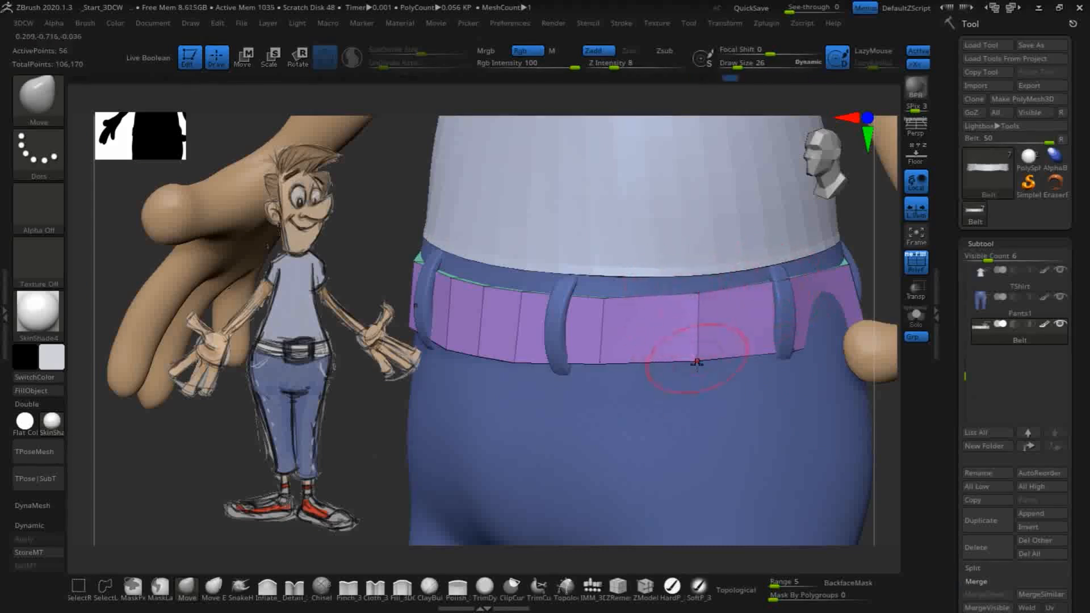
left_click_drag(703, 350, 704, 350)
left_click_drag(603, 364, 609, 363)
left_click_drag(608, 294, 609, 294)
left_click_drag(392, 238, 463, 244)
left_click_drag(526, 292, 520, 290)
left_click_drag(515, 362, 517, 360)
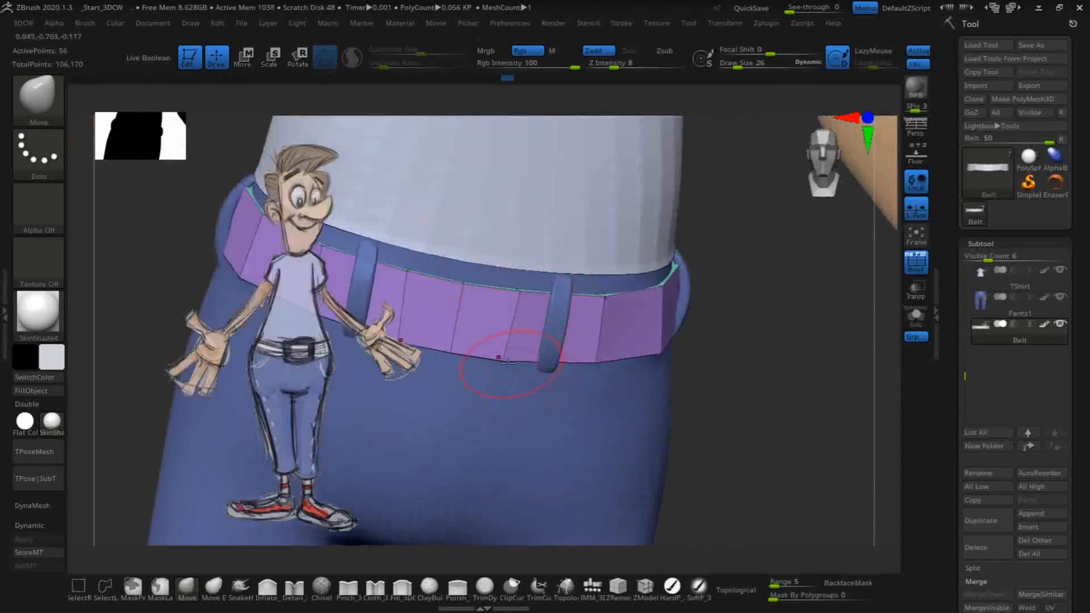
Step: Pull the belt's hip points between the loops closer to the waistband, working from a high angle
left_click_drag(790, 357, 830, 388)
mouse_move(437, 460)
left_mouse_down()
mouse_move(453, 496)
mouse_move(505, 525)
left_mouse_up()
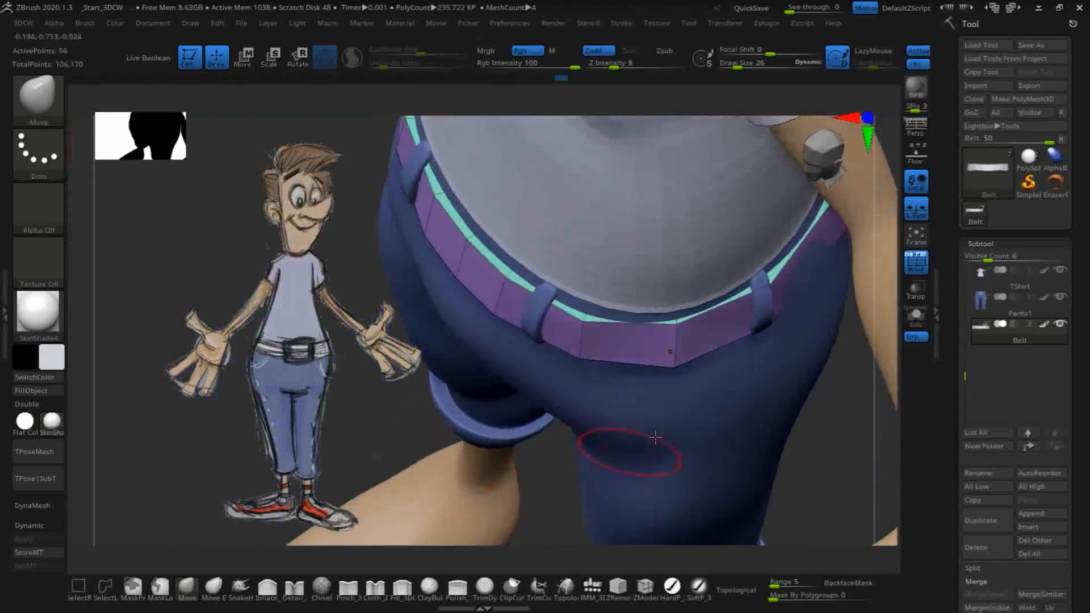
left_click_drag(672, 353, 674, 330)
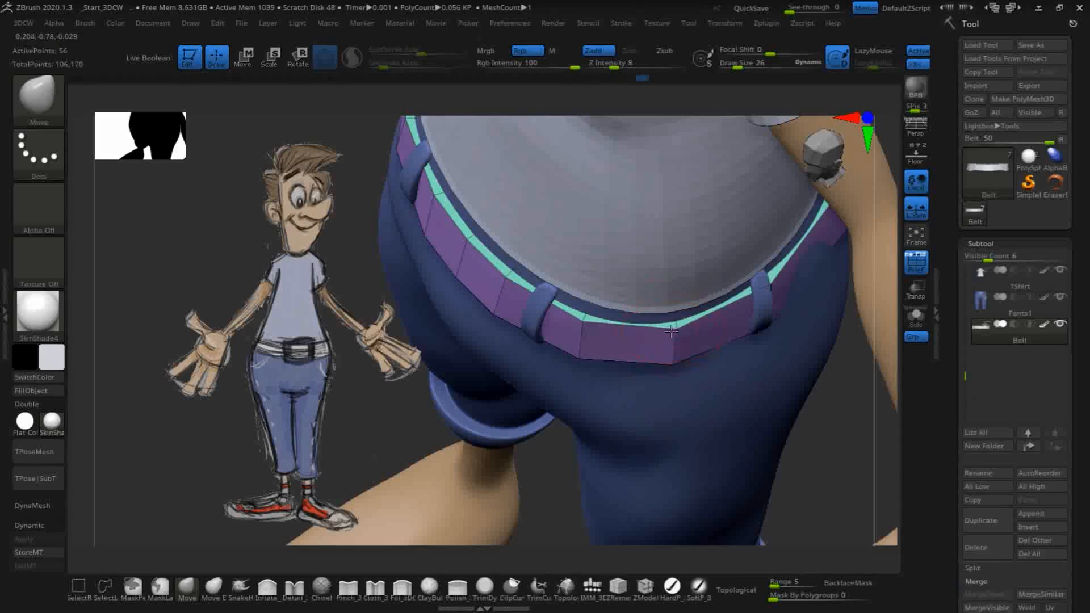
left_click_drag(592, 336, 594, 326)
left_click_drag(677, 326, 676, 329)
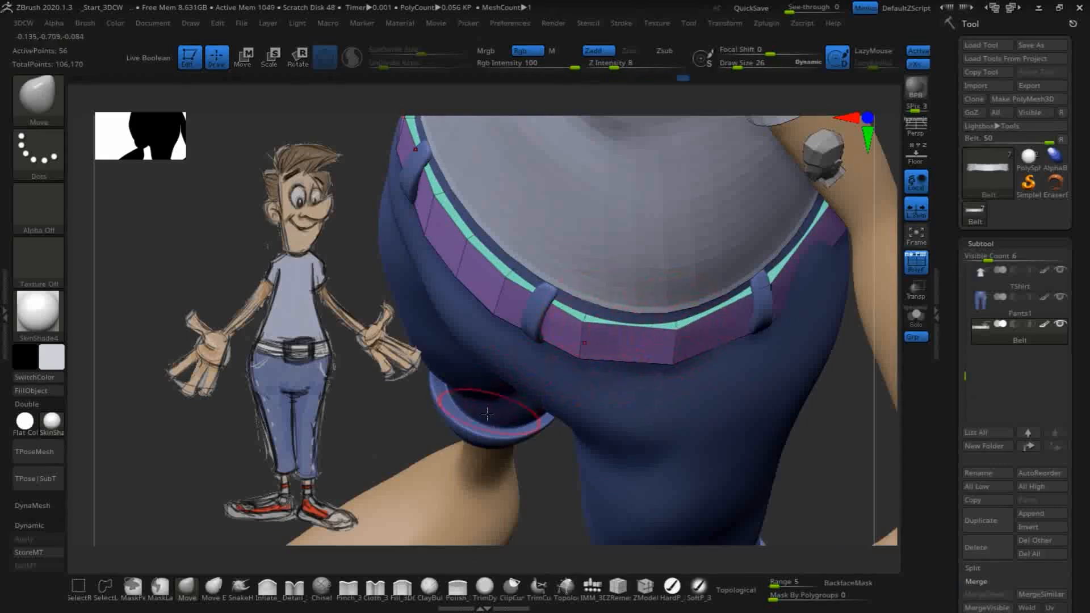
Step: Adjust the belt's upper and lower edge points around the rear loops and the back so the band follows the waistband
mouse_move(819, 420)
left_mouse_down()
mouse_move(822, 437)
mouse_move(781, 449)
mouse_move(896, 345)
left_mouse_up()
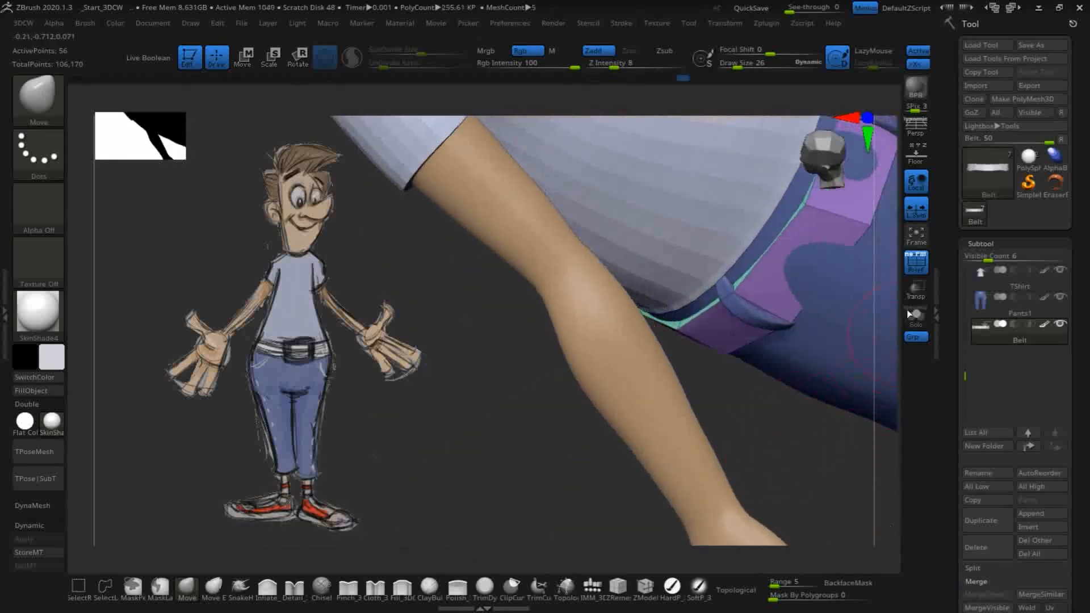
left_click_drag(805, 452, 662, 425)
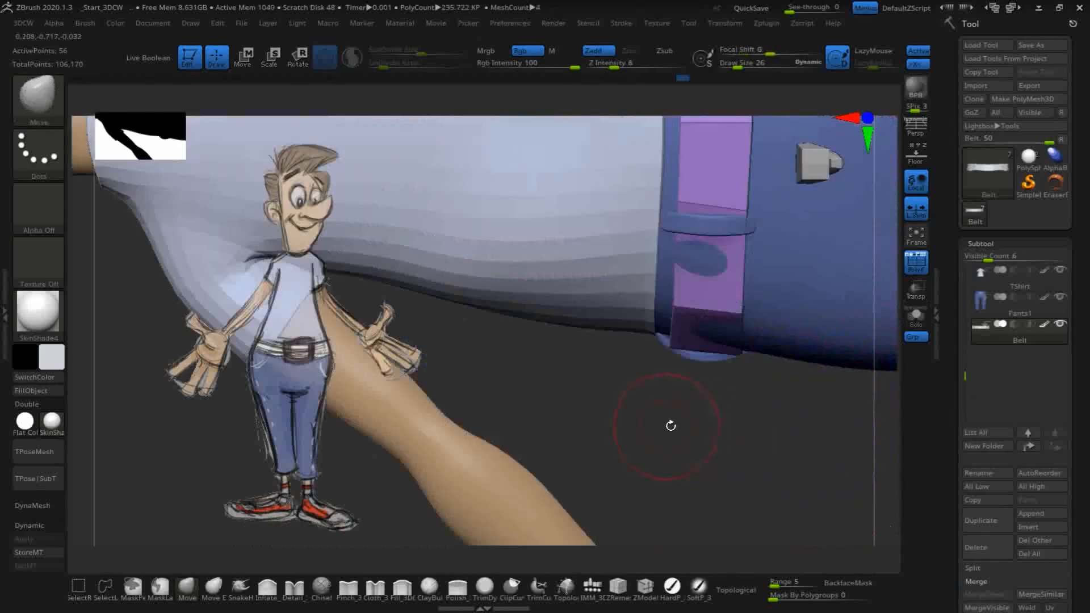
left_click_drag(779, 490, 706, 482)
left_click_drag(817, 292, 543, 349)
left_click_drag(455, 250, 442, 102)
left_click_drag(411, 182, 412, 144, "alt")
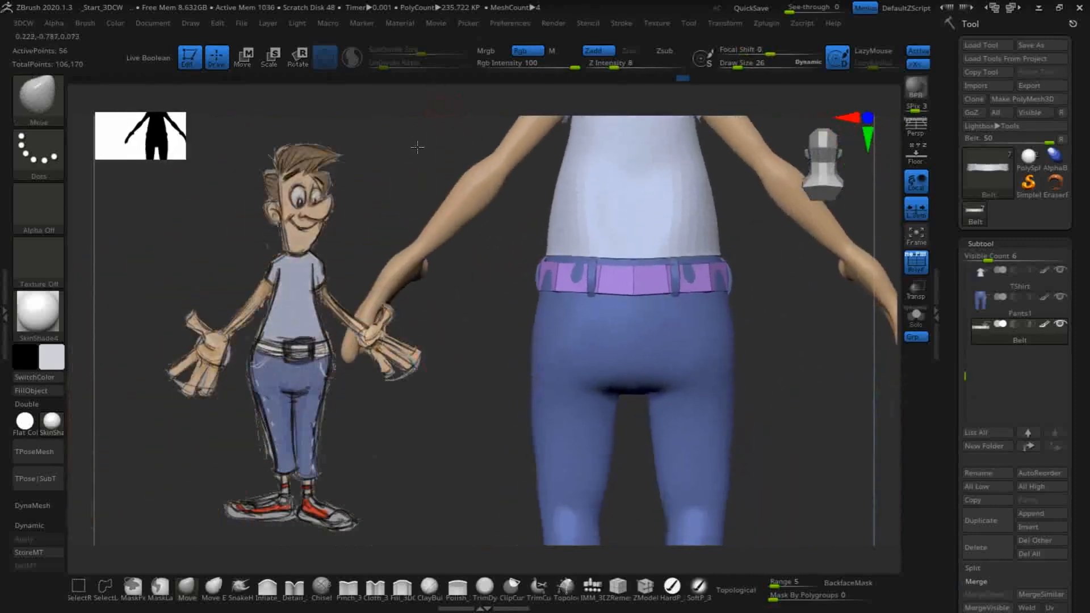
left_click_drag(462, 308, 506, 348)
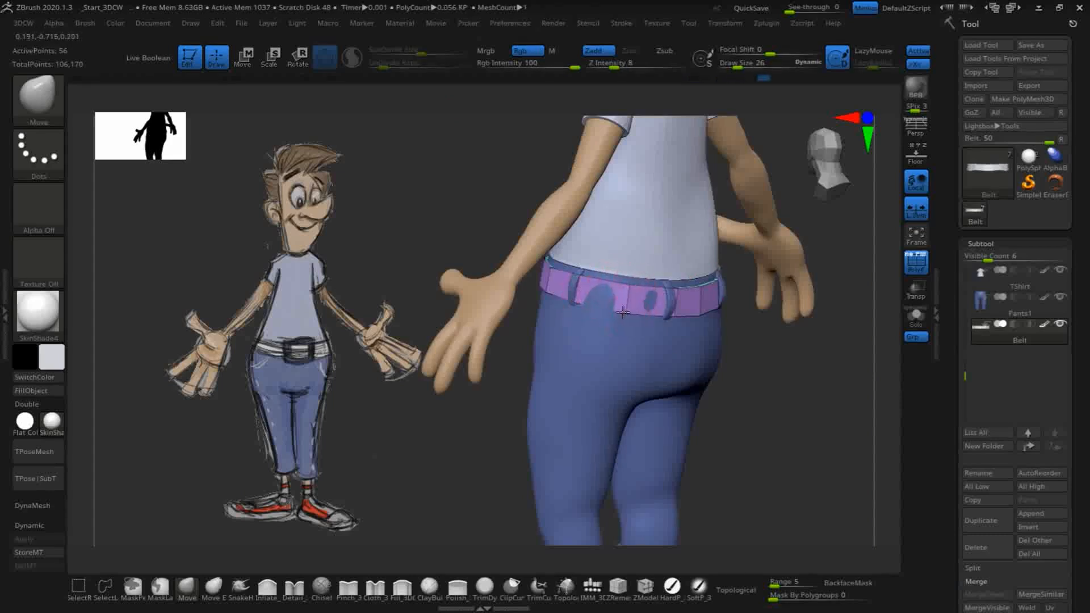
left_click_drag(732, 375, 624, 314)
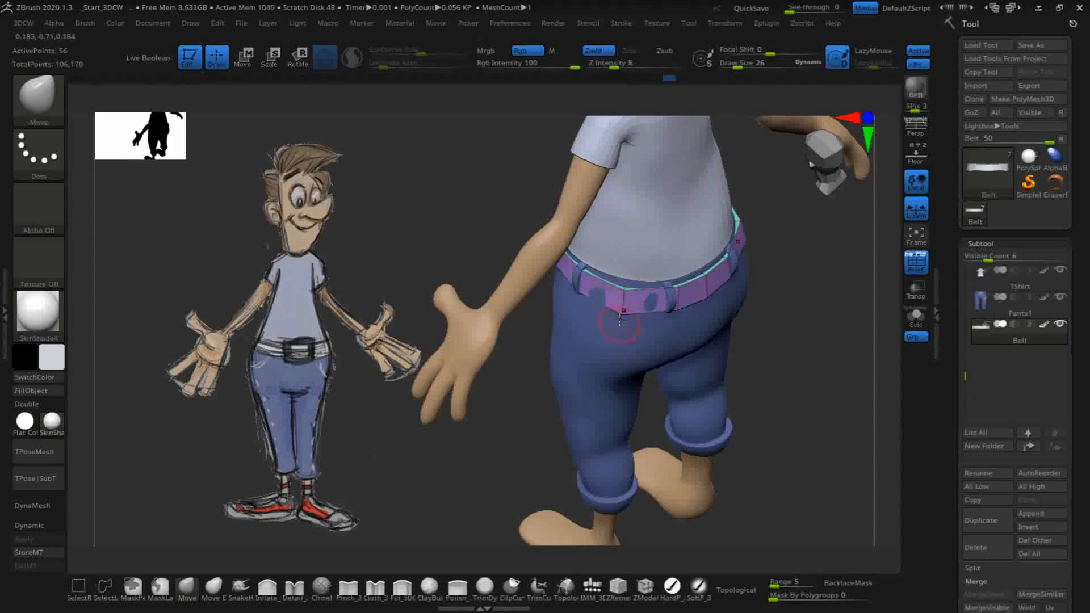
left_click_drag(785, 358, 745, 362)
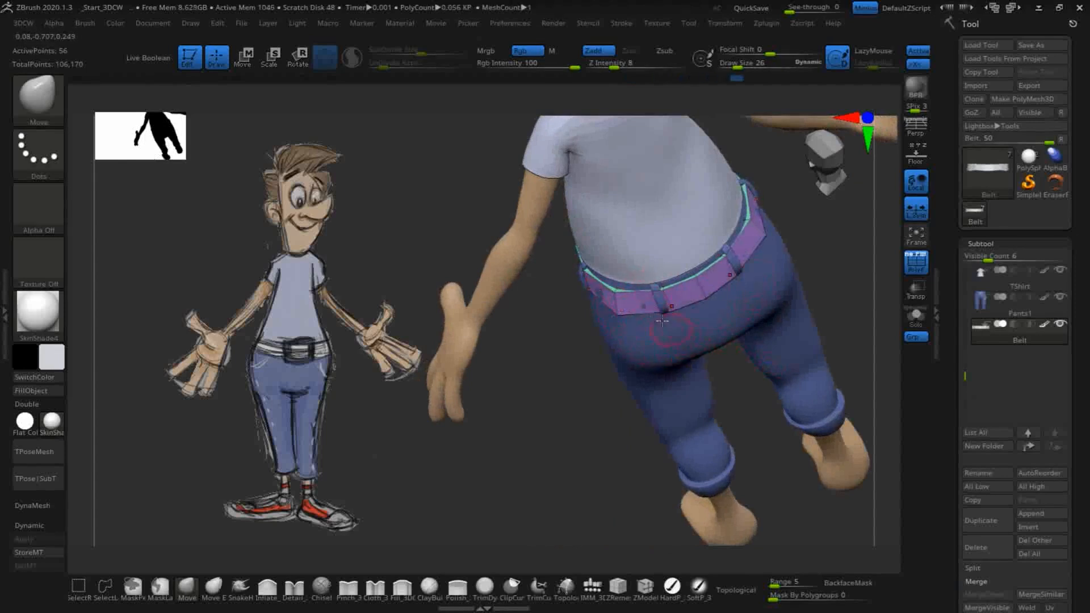
left_click_drag(546, 335, 578, 474, "alt")
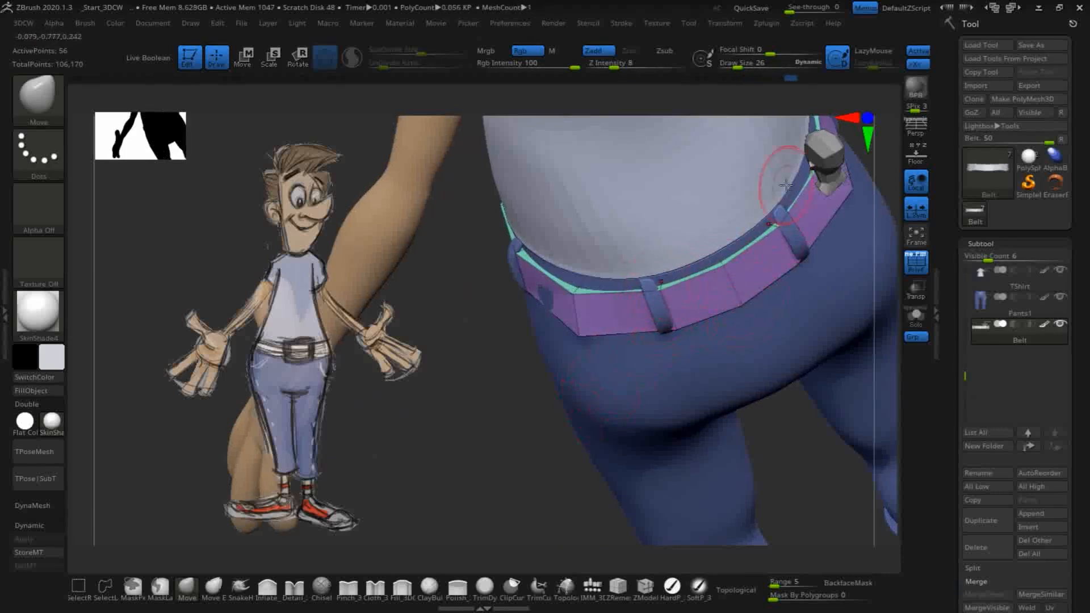
left_click_drag(496, 369, 482, 315)
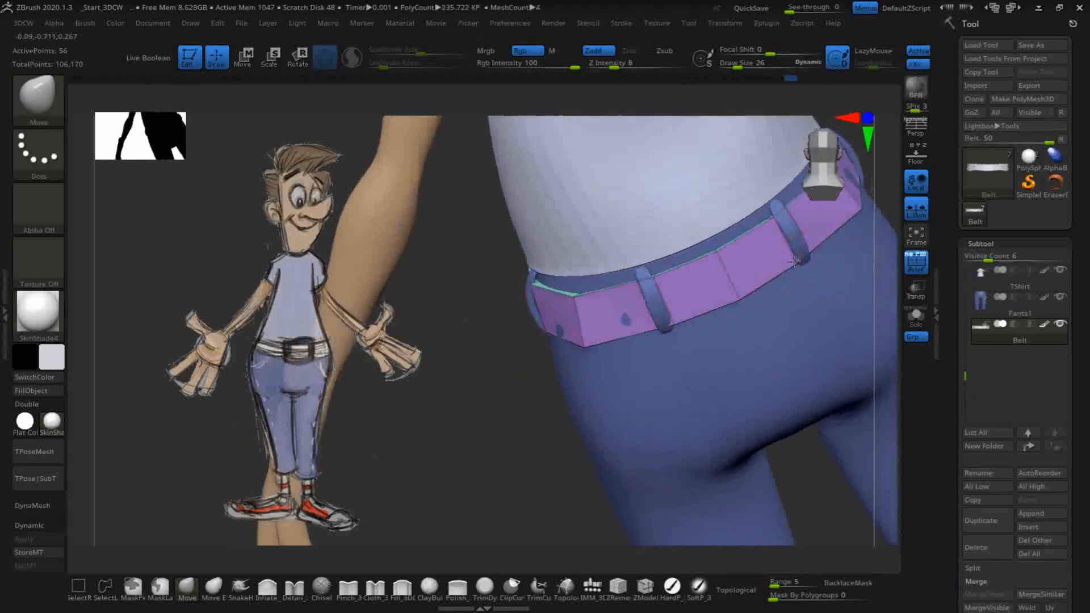
left_click_drag(812, 482, 850, 534)
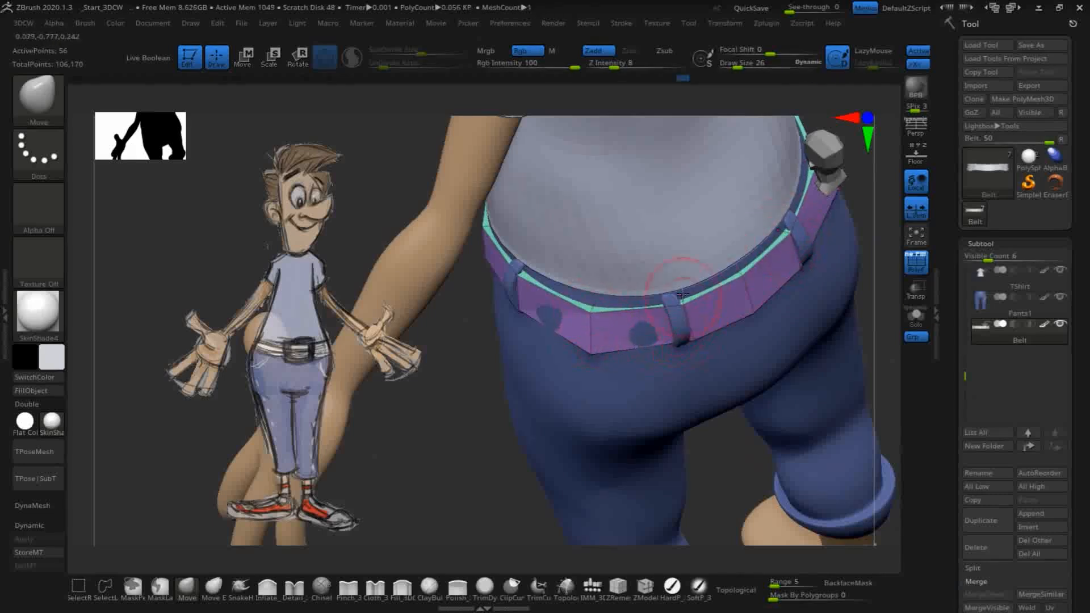
Step: Examine the belt's fit around the waist from above, the side and the front
left_click_drag(445, 433, 607, 282)
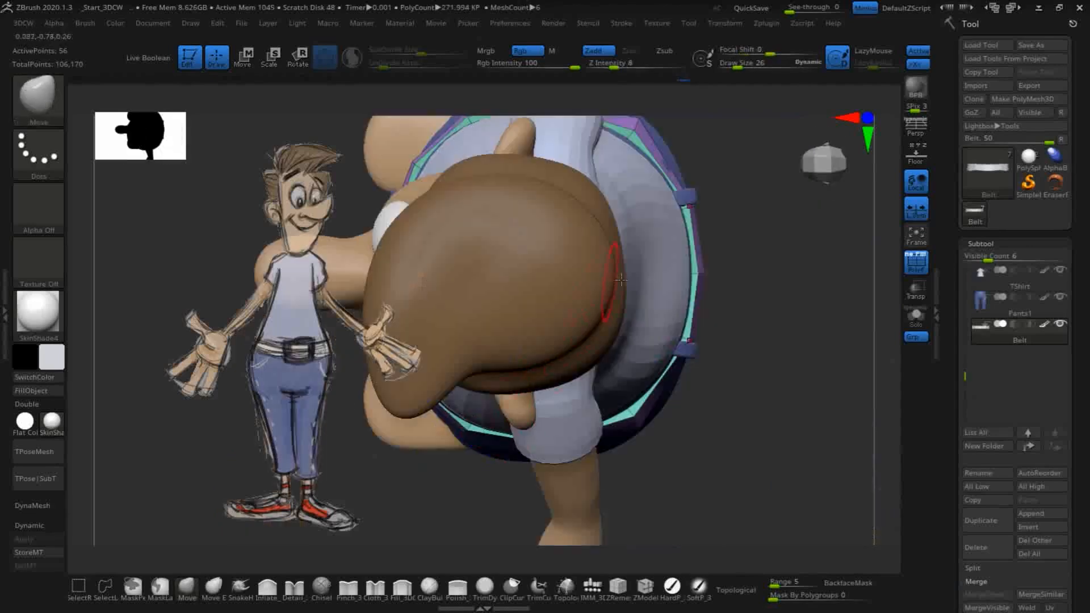
left_click_drag(746, 405, 788, 382)
left_click_drag(624, 523, 649, 501, "shift")
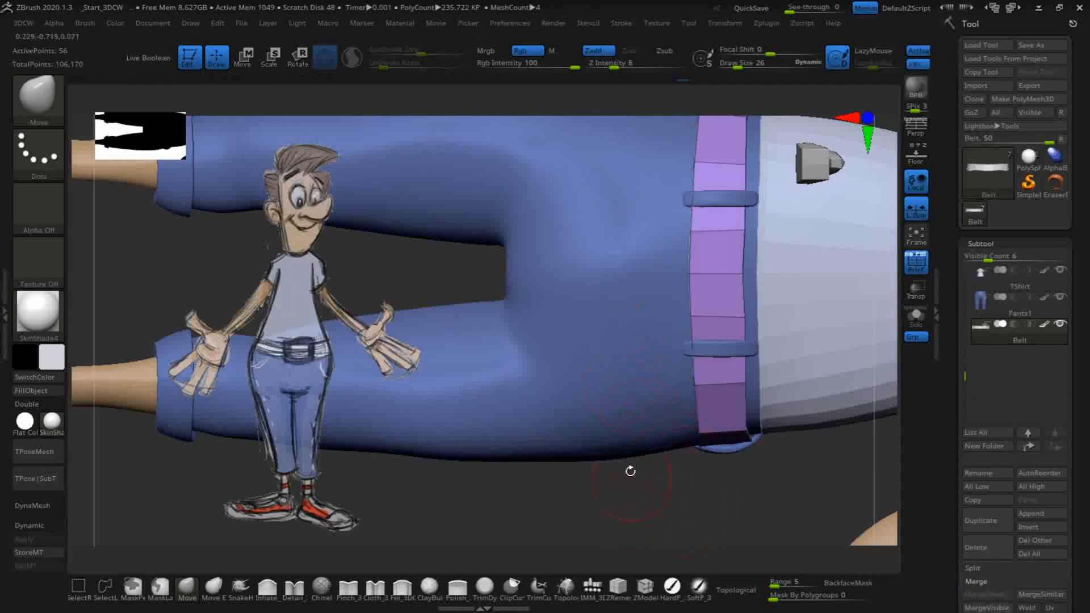
left_click_drag(714, 518, 581, 475)
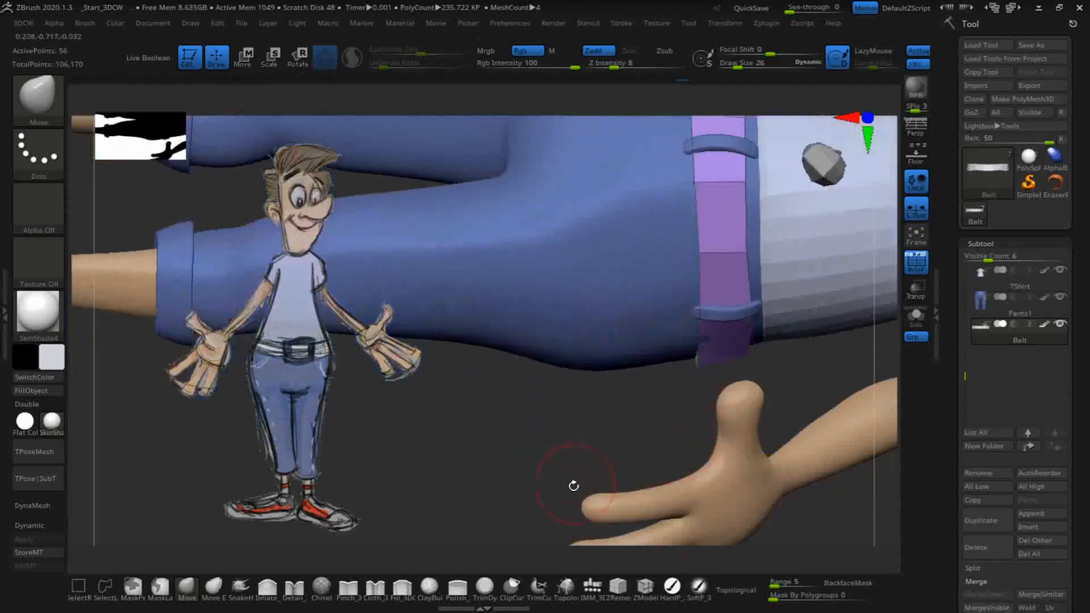
left_click_drag(491, 469, 507, 441)
left_click_drag(863, 341, 794, 290, "shift")
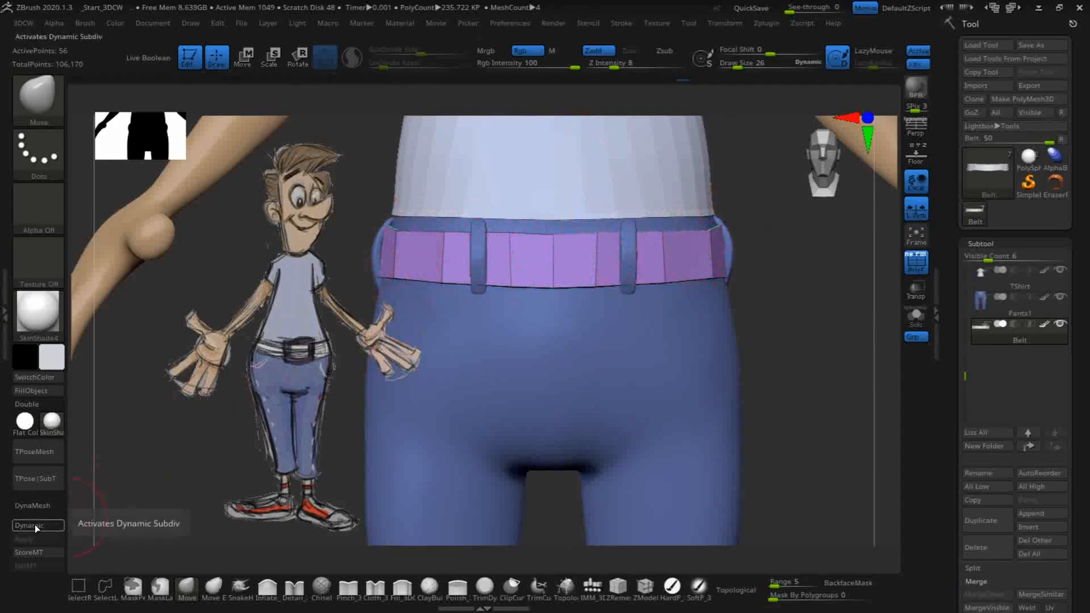
Step: Preview the belt smoothed with Dynamic Subdiv at the front and hip, and turn the smoothing off again
key("d")
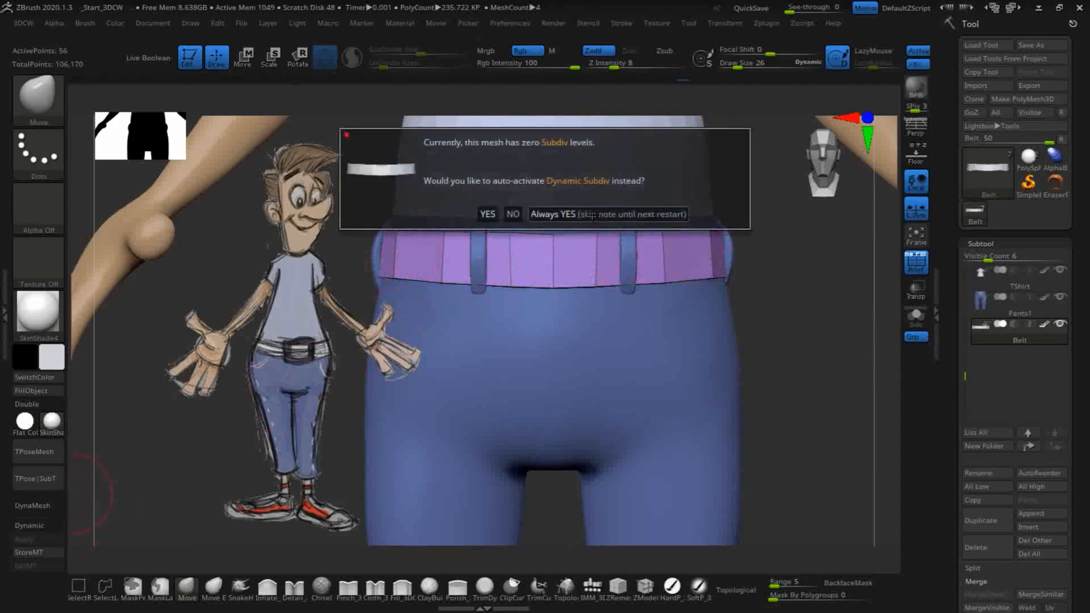
left_click(488, 214)
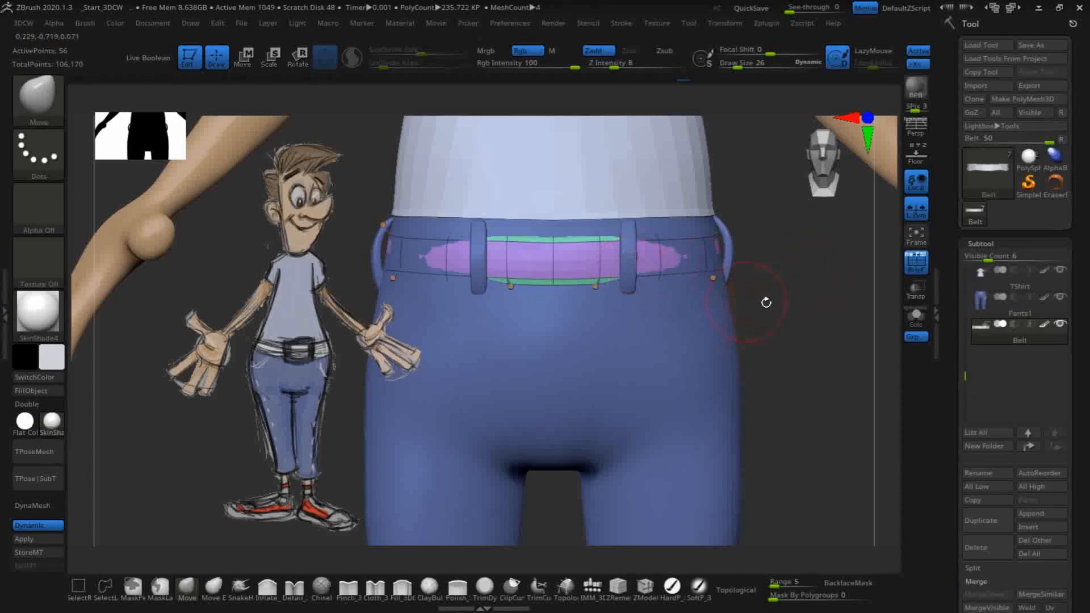
left_click_drag(804, 306, 671, 294)
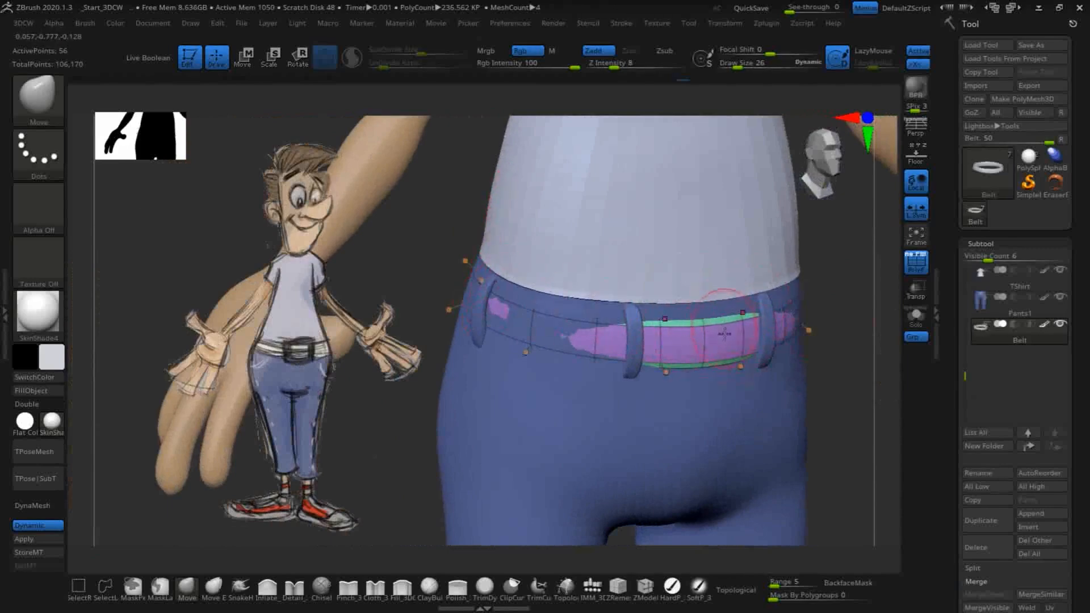
left_click_drag(840, 361, 860, 296)
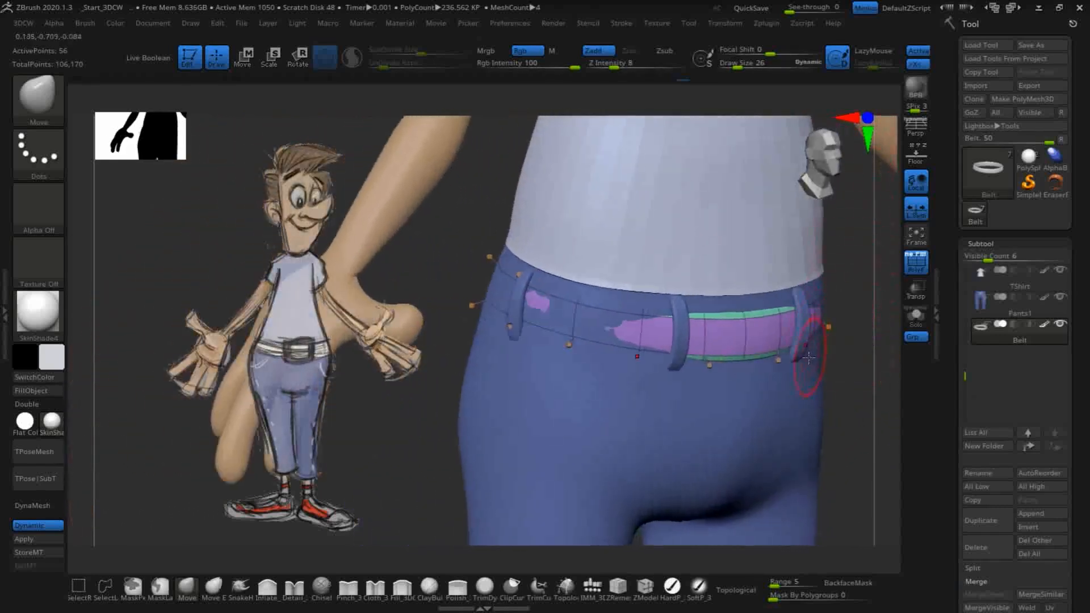
mouse_move(846, 389)
left_mouse_down()
mouse_move(858, 383)
mouse_move(871, 396)
mouse_move(800, 369)
left_mouse_up()
key("ctrl")
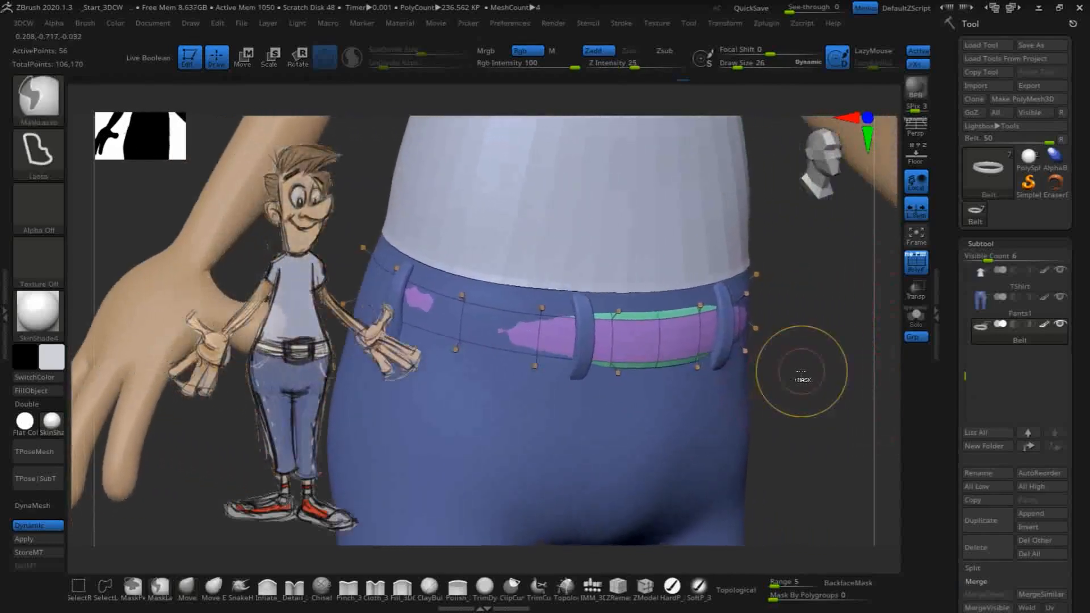
key("shift+d")
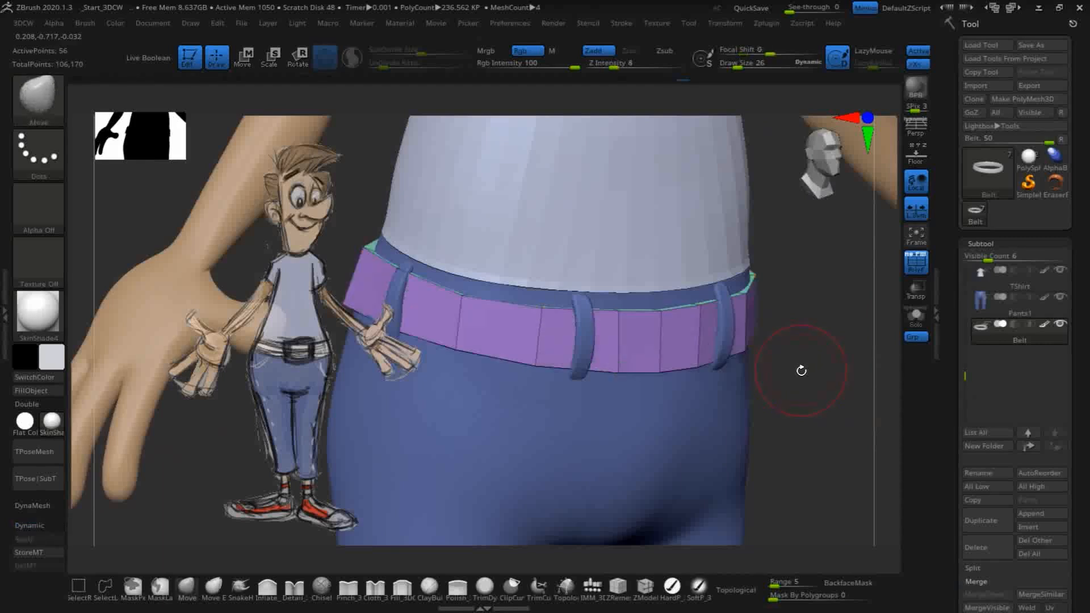
Step: Crease the belt's upper and lower border edges with the ZModeler edge action Crease, targeting EdgeLoop Complete
left_click(644, 586)
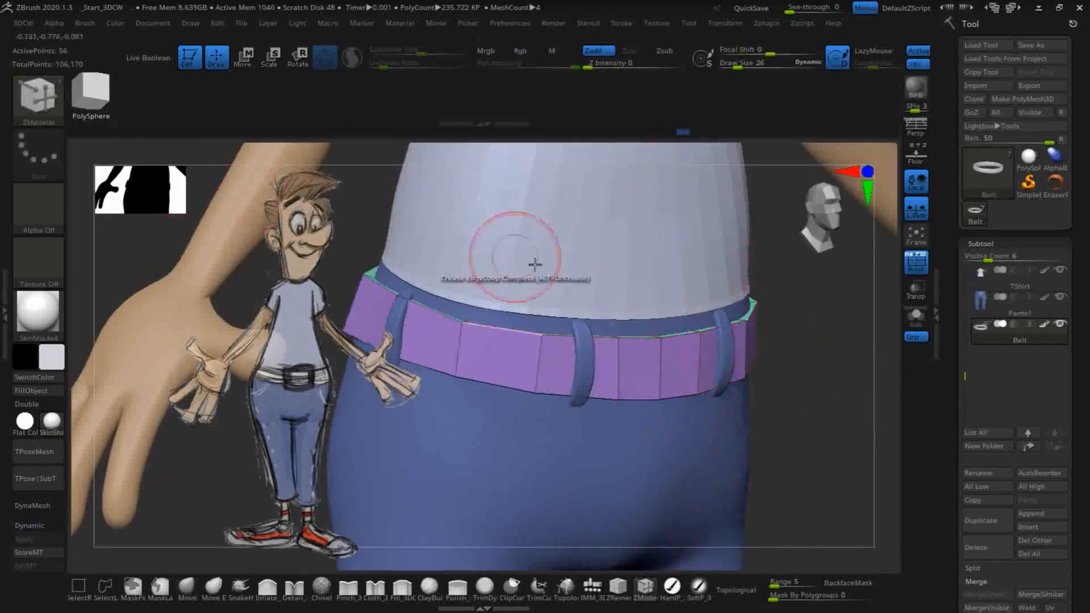
key("space")
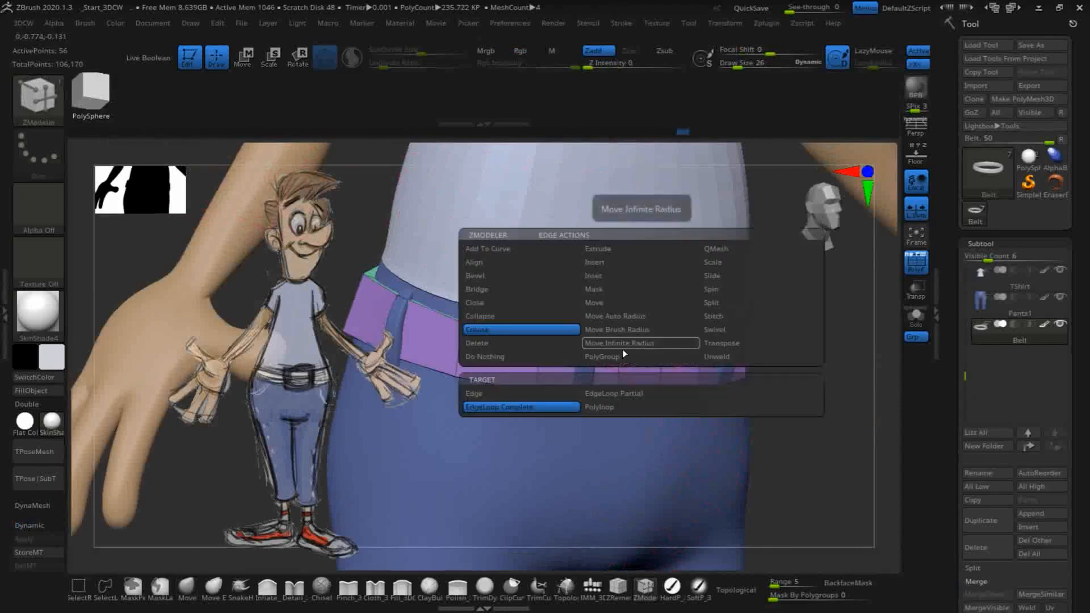
left_click(492, 407)
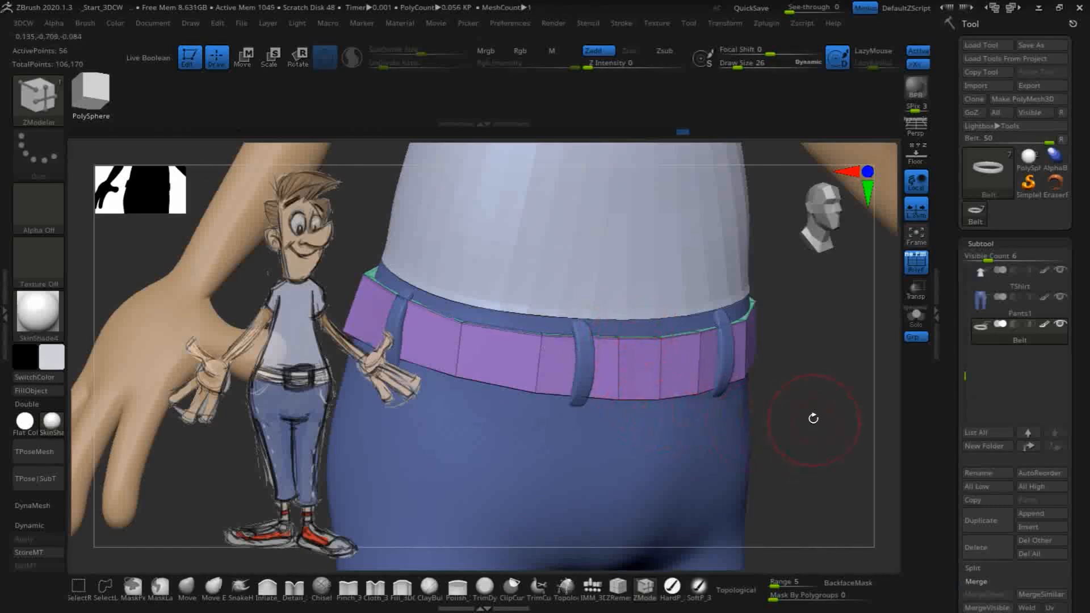
left_click_drag(815, 421, 806, 372)
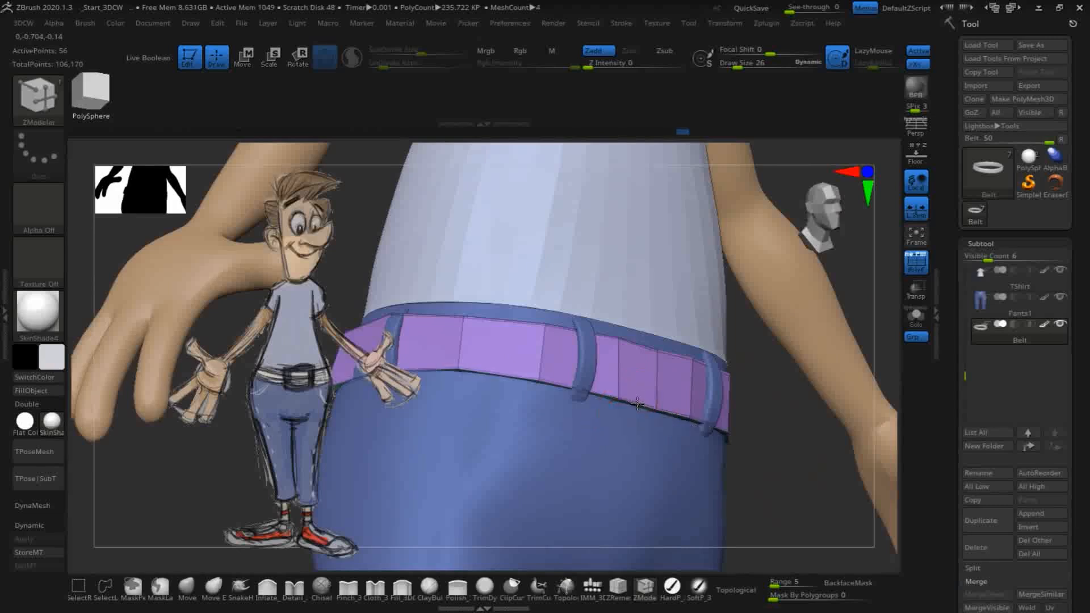
left_click_drag(738, 437, 723, 372)
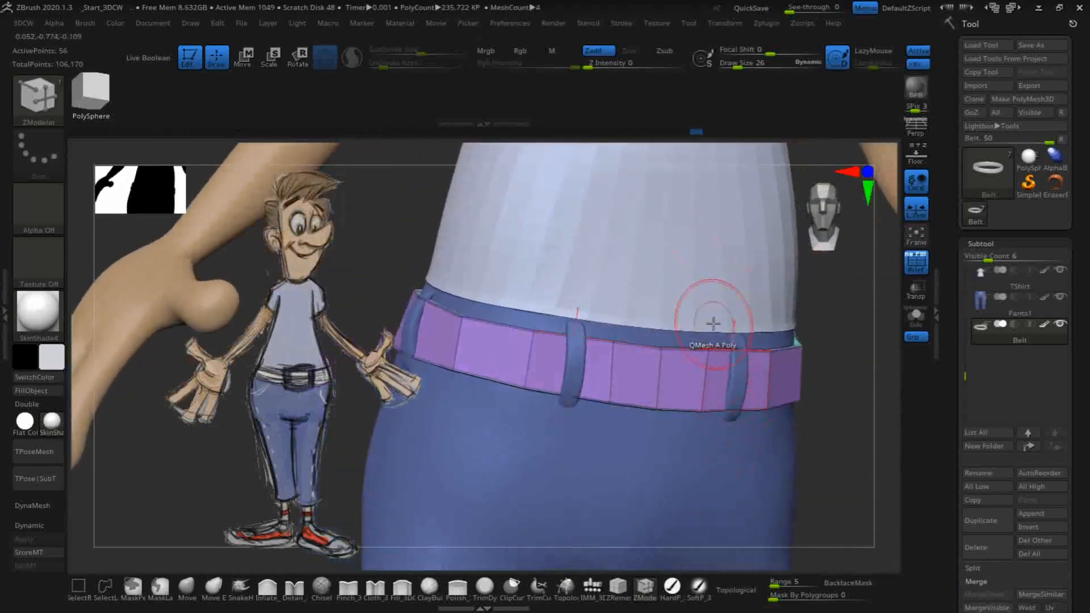
Step: Activate Dynamic Subdiv on the creased belt
key("d")
left_click(634, 212)
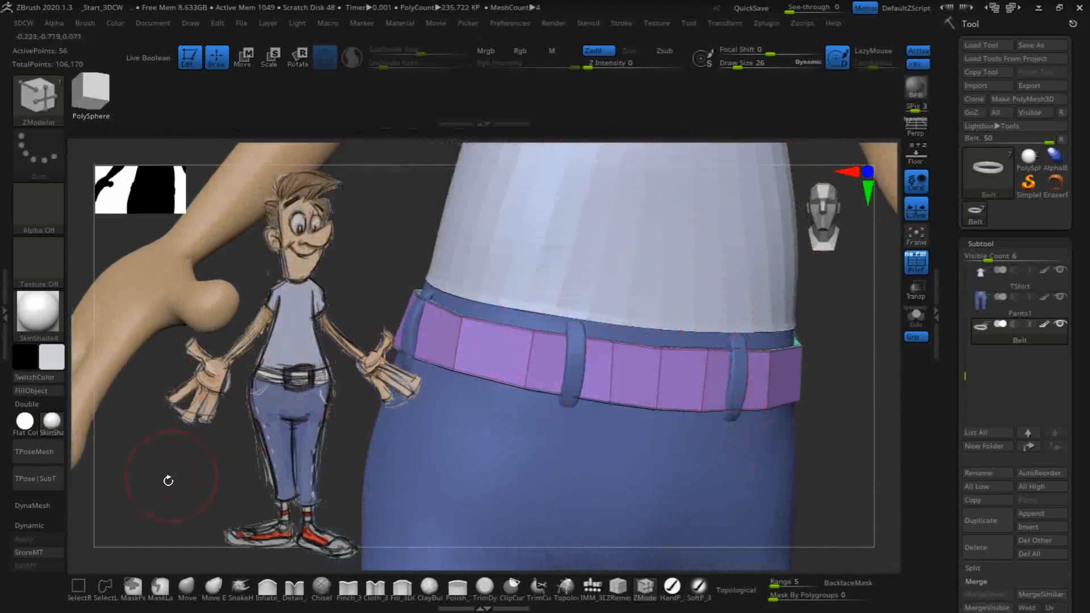
left_click(36, 526)
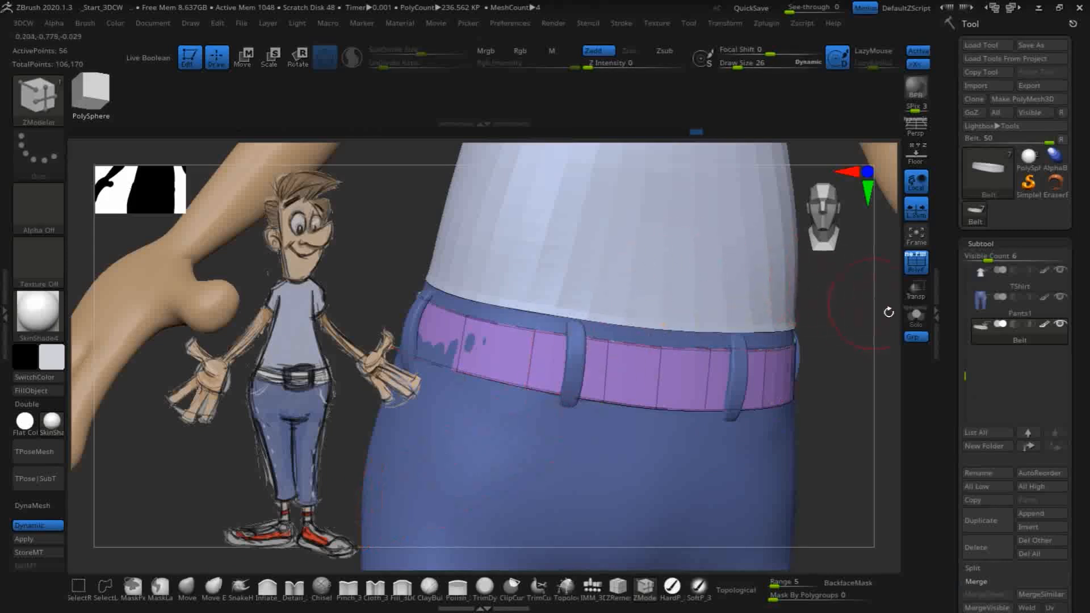
left_click_drag(844, 388, 841, 426)
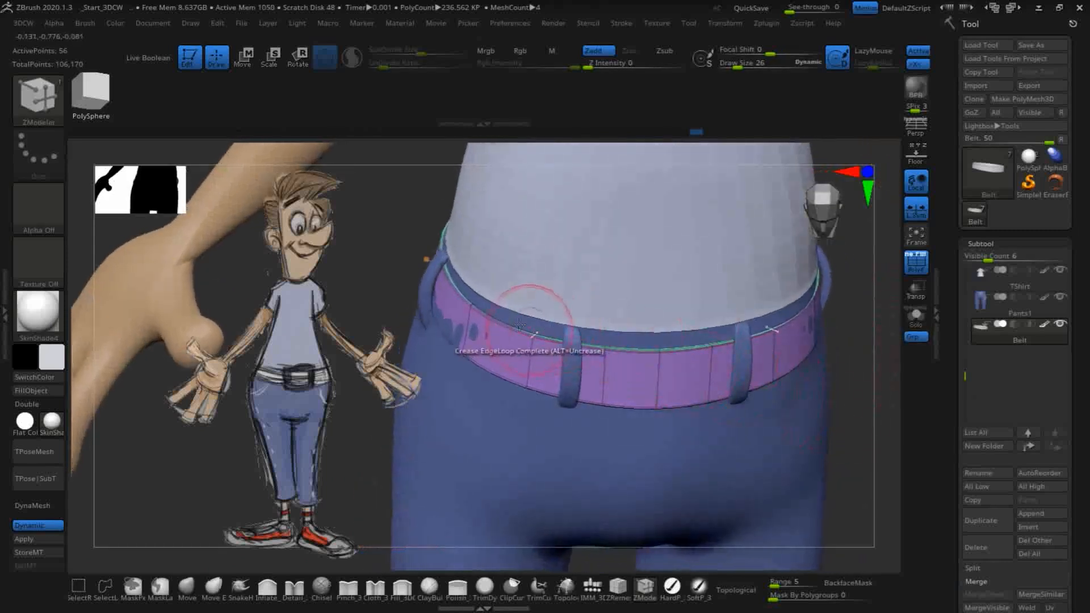
left_click(470, 305)
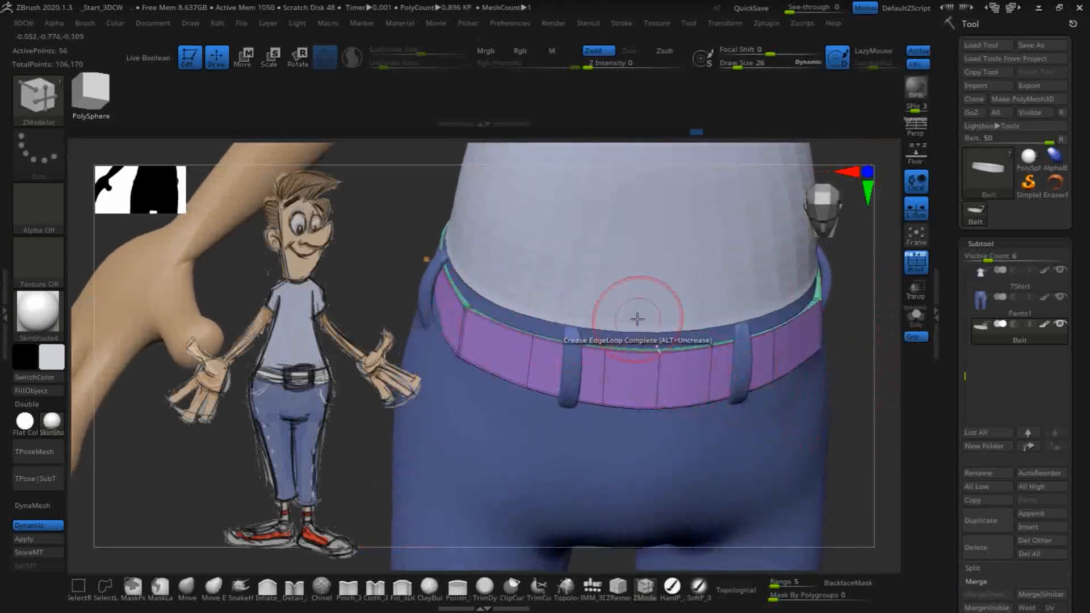
key("ctrl+z")
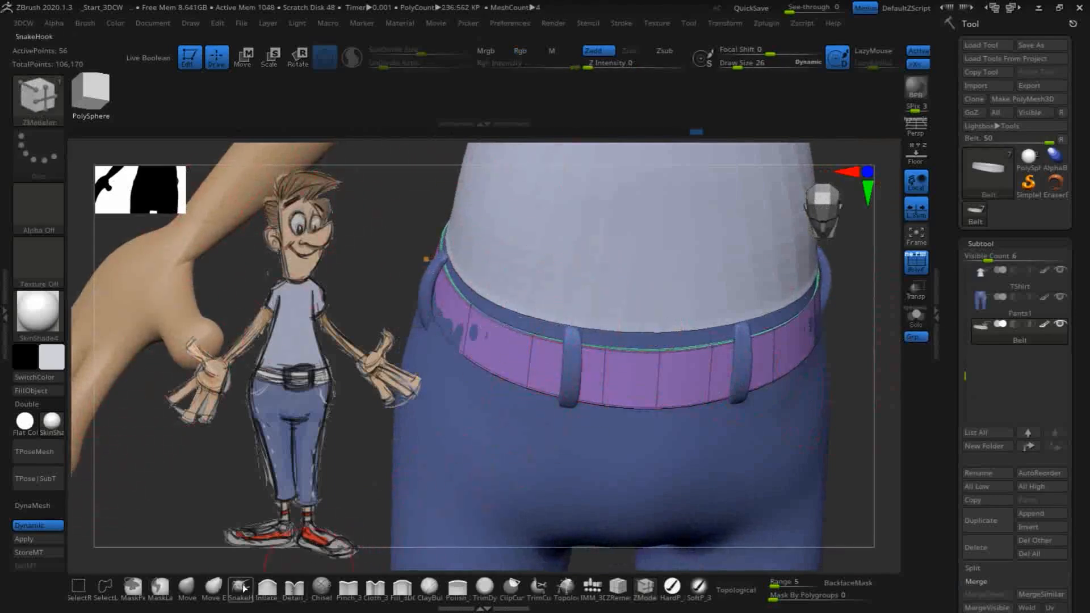
Step: Pull the front of the belt outward over the pants near the hip with the Move brush
key("b")
key("m")
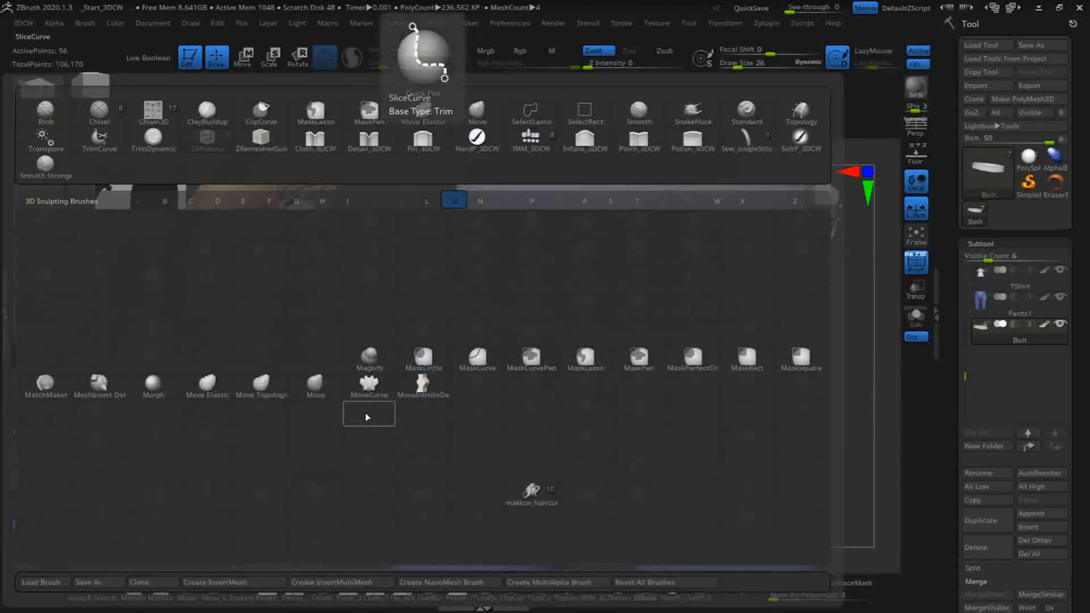
key("v")
left_click_drag(475, 278, 464, 276)
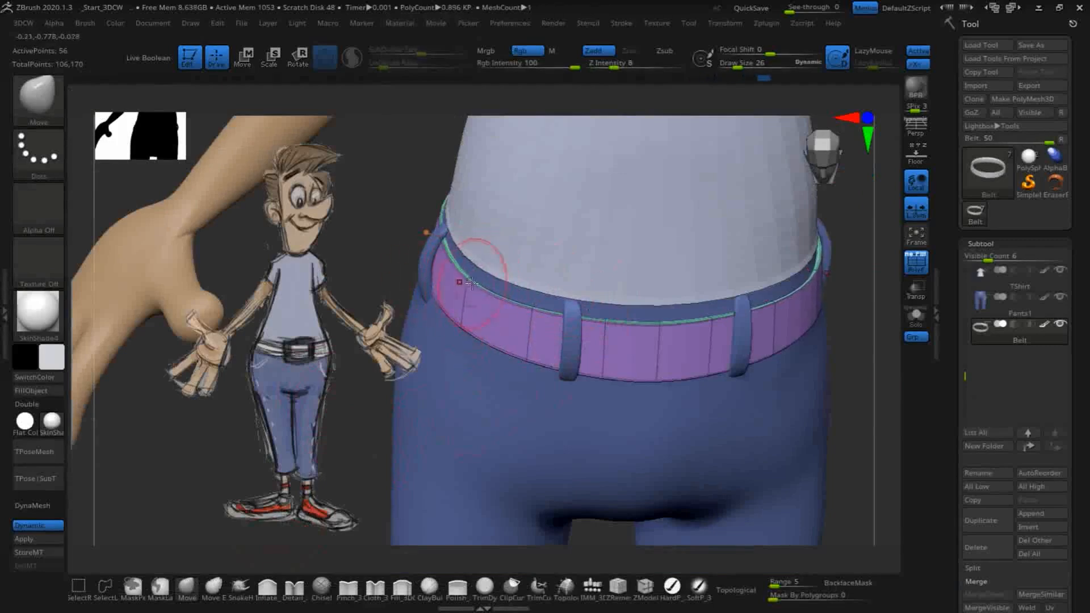
mouse_move(538, 305)
left_mouse_down()
mouse_move(554, 322)
mouse_move(616, 331)
left_mouse_up()
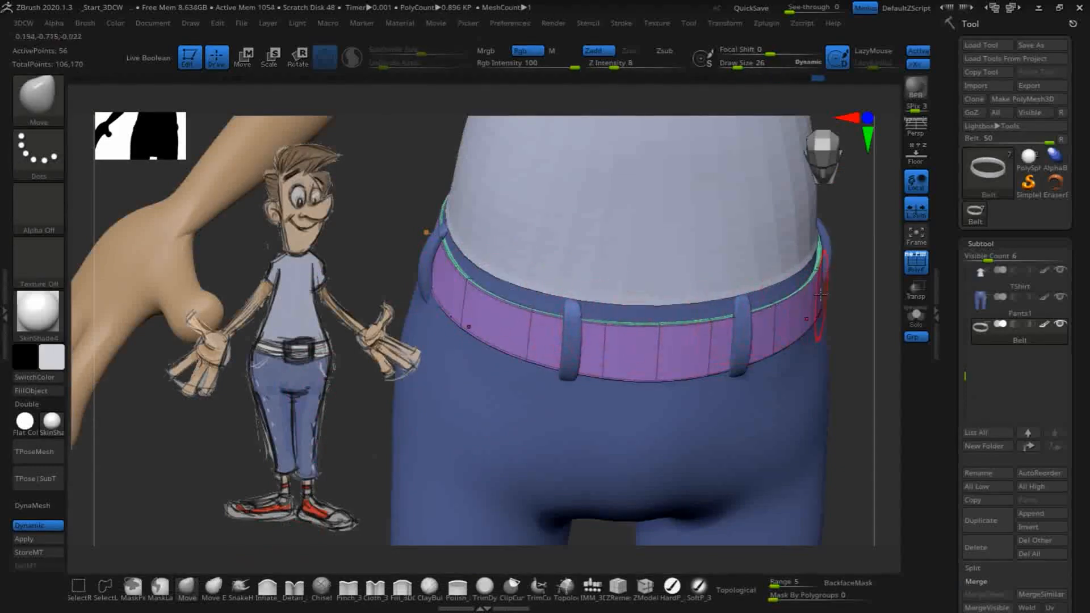
Step: Pull the belt outward along the hip toward the back where the pants poke through between the belt loops
left_click_drag(865, 310, 900, 237)
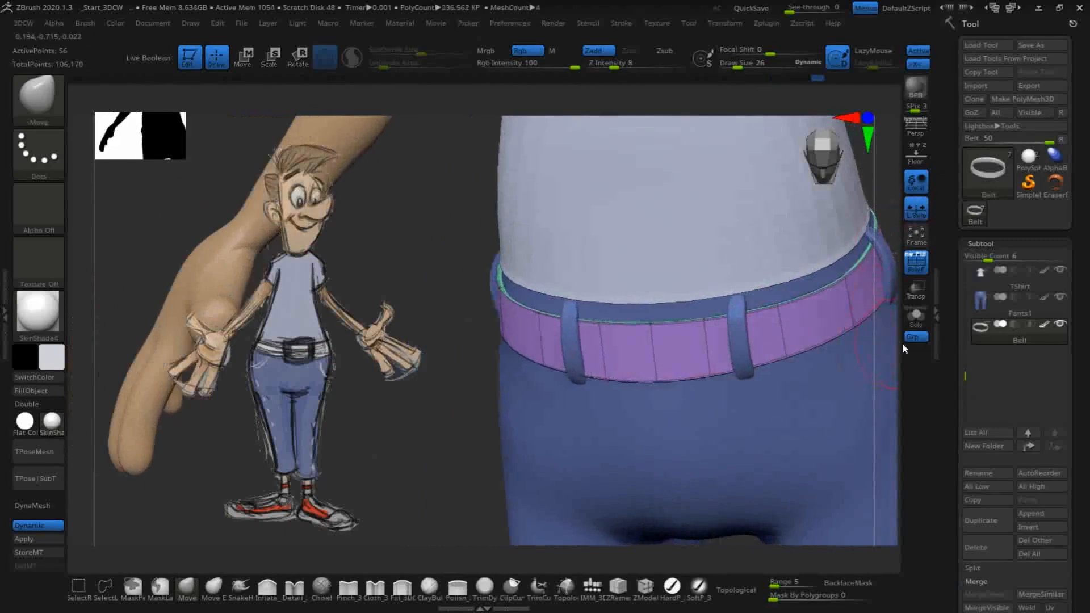
left_click_drag(407, 222, 378, 134, "alt")
left_click_drag(580, 331, 618, 280)
left_click_drag(872, 269, 722, 451)
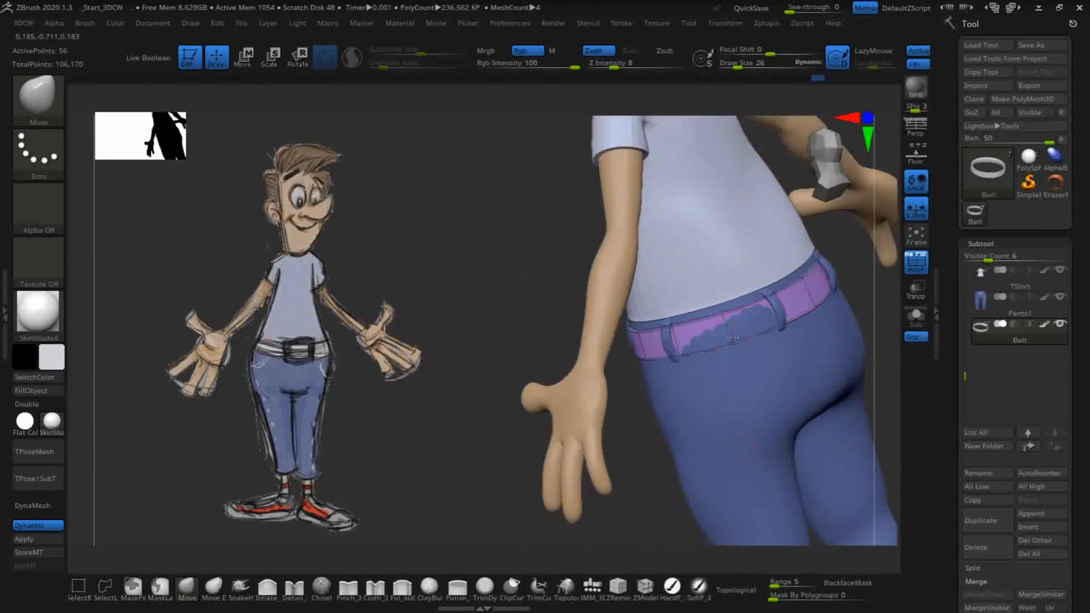
left_click_drag(855, 299, 803, 277)
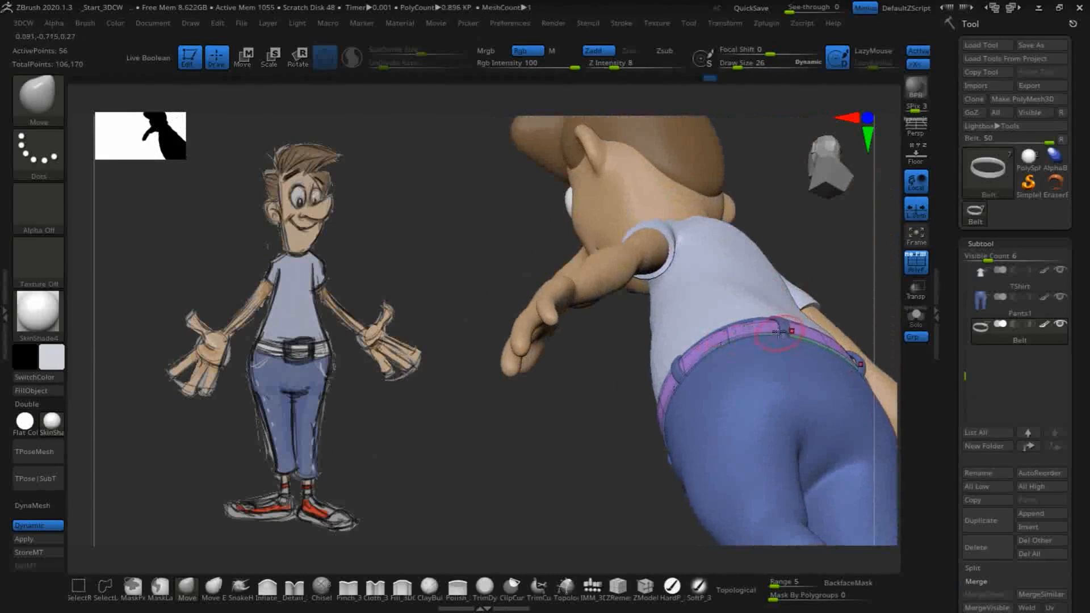
left_click_drag(752, 326, 726, 324)
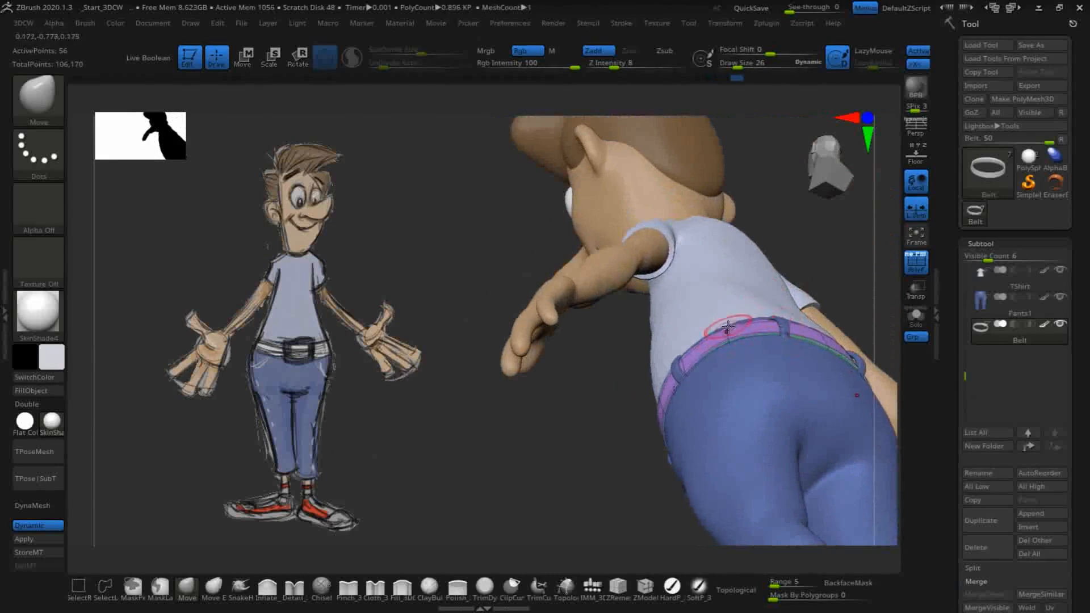
Step: Adjust the belt's fit around the back belt loops with small Move brush strokes
mouse_move(549, 406)
left_mouse_down()
mouse_move(526, 518)
mouse_move(642, 391)
mouse_move(710, 341)
mouse_move(752, 359)
left_mouse_up()
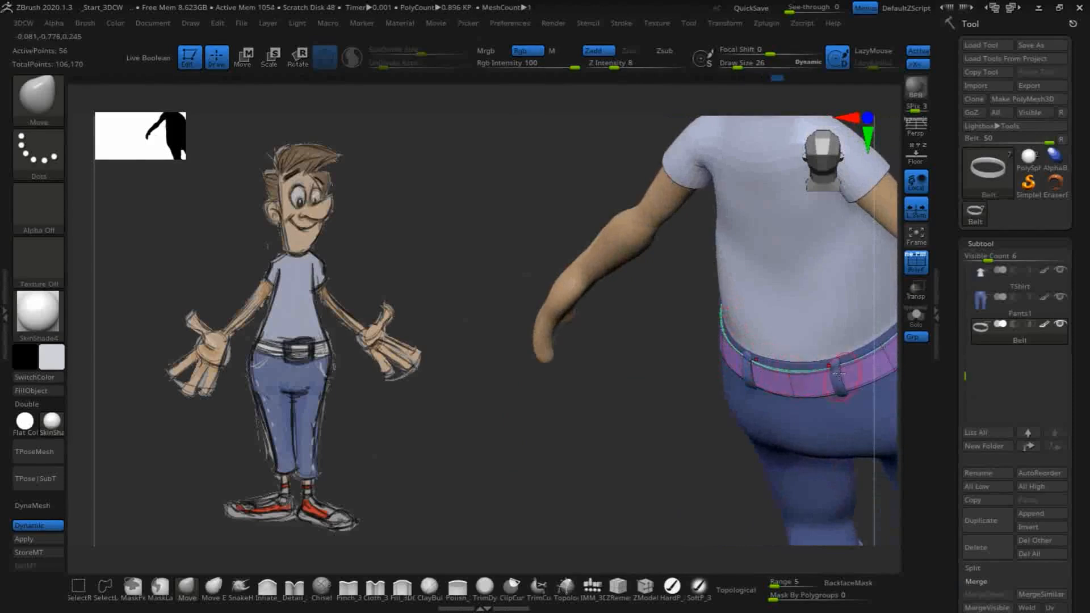
left_click_drag(876, 357, 885, 351)
left_click_drag(807, 347, 805, 351)
mouse_move(548, 403)
left_mouse_down()
mouse_move(623, 360)
mouse_move(567, 389)
mouse_move(561, 435)
mouse_move(585, 420)
left_mouse_up()
left_click_drag(681, 471, 549, 413)
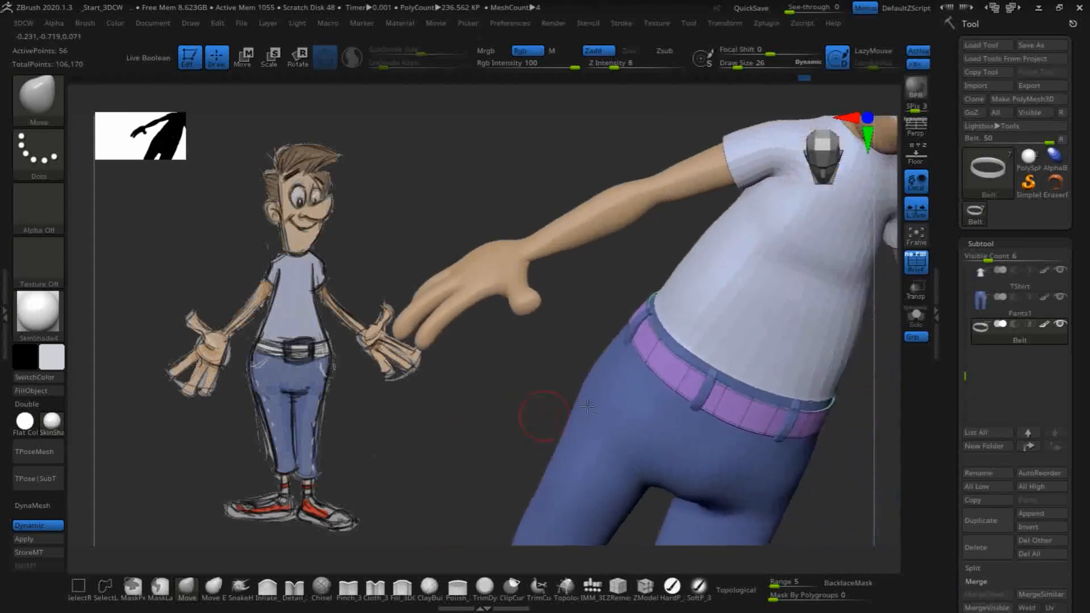
Step: Refine the belt's outline along the front hip from above with the Move brush
left_click_drag(525, 348, 503, 448)
left_click_drag(511, 377, 518, 397)
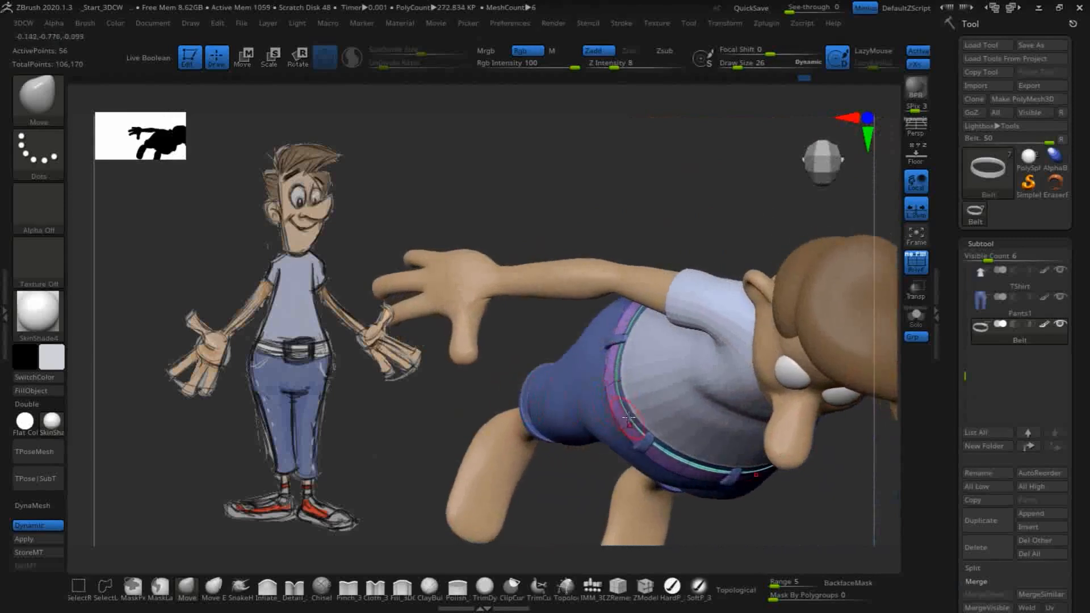
left_click_drag(619, 389, 617, 380)
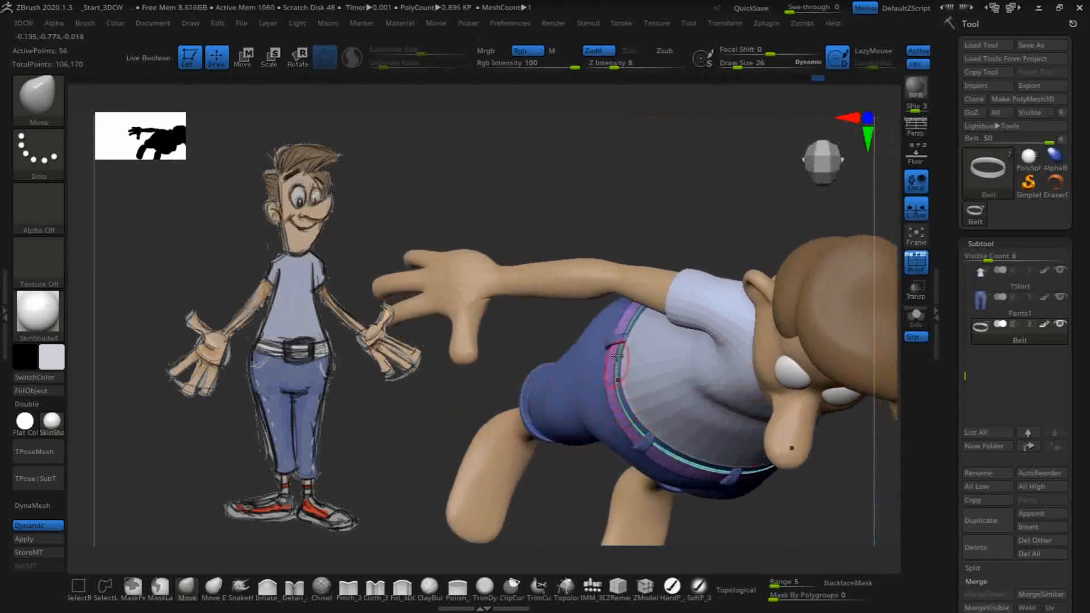
left_click_drag(622, 332, 637, 313)
Step: Turn off the PolyFrame display and check the fitted belt from the front against the reference sketch
left_click_drag(762, 527, 816, 352)
left_click_drag(766, 316, 881, 268)
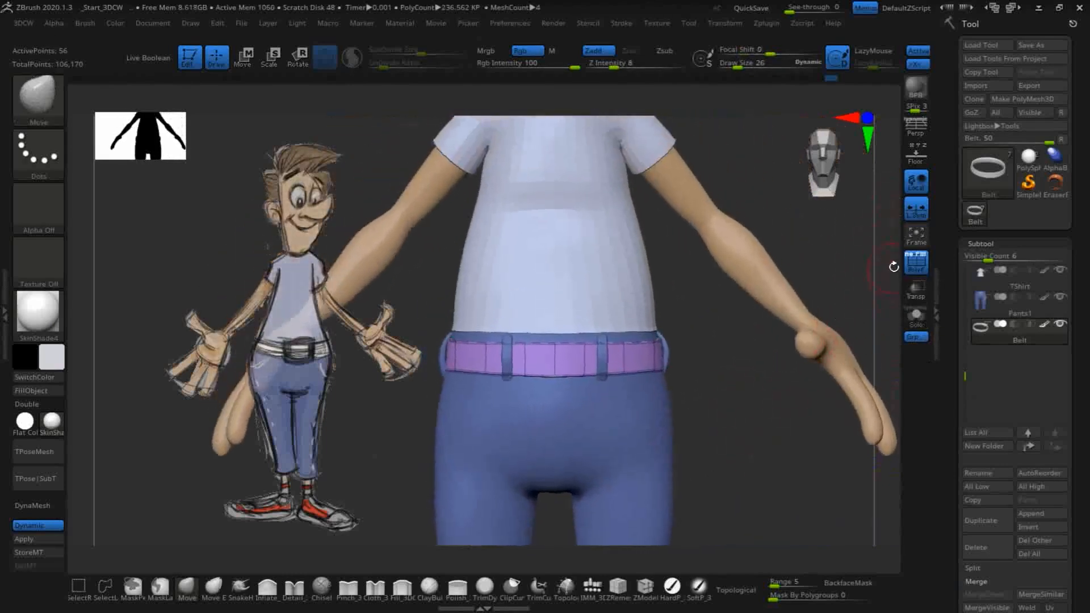
left_click(914, 266)
left_click_drag(774, 425, 778, 307)
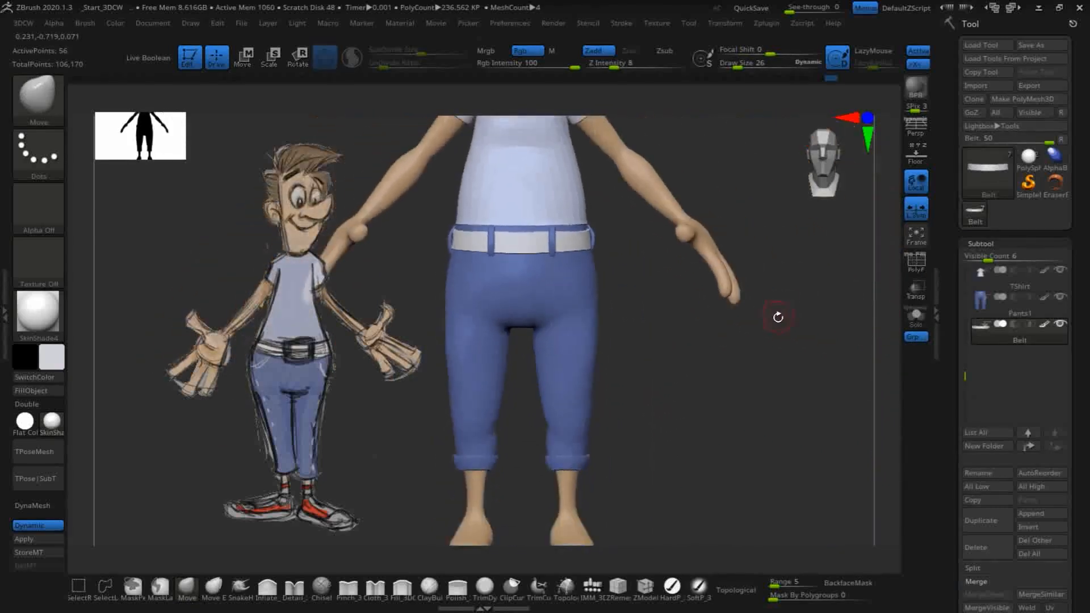